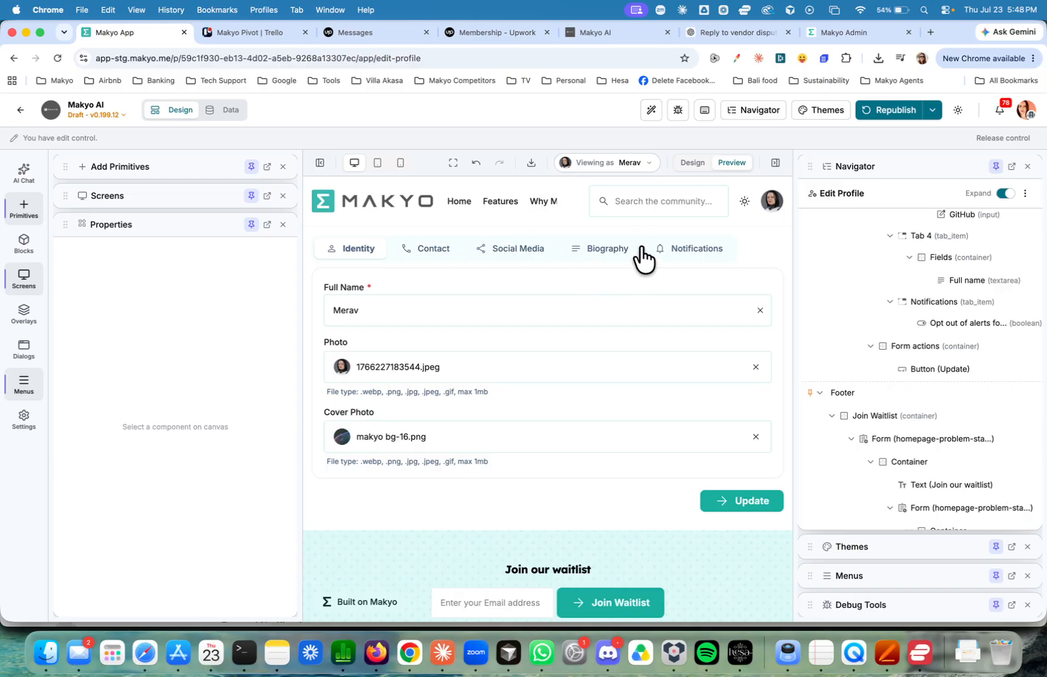
Look through the Edit Profile form's Biography, Social Media, Contact and Notifications sections in the preview.
{"action": "left_click", "coordinate": [770, 201]}
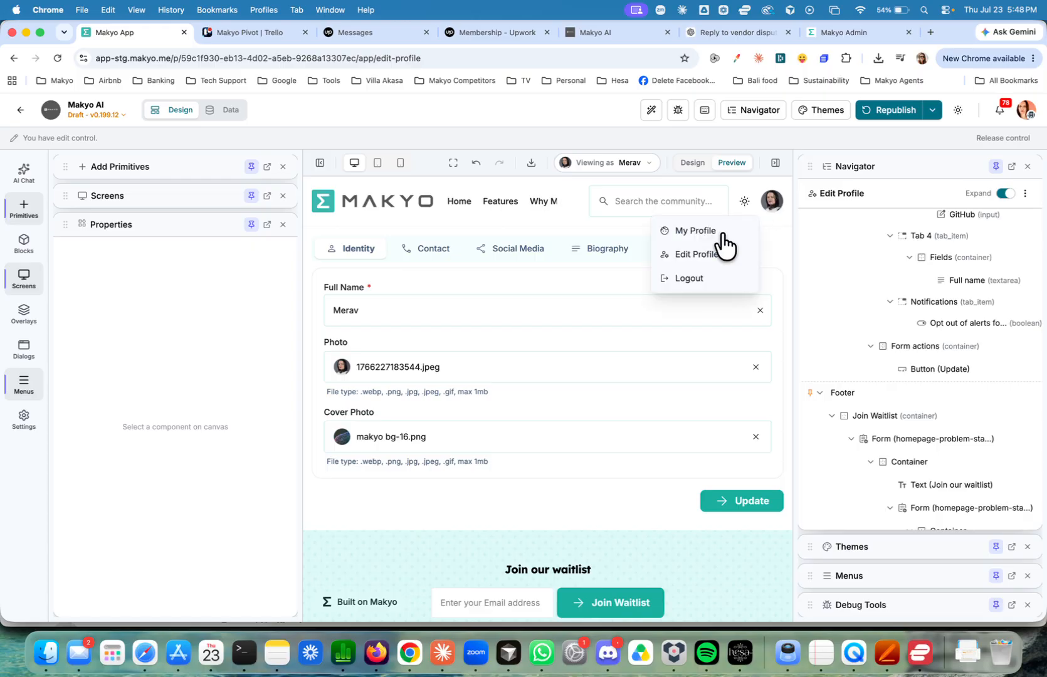
{"action": "left_click", "coordinate": [583, 286]}
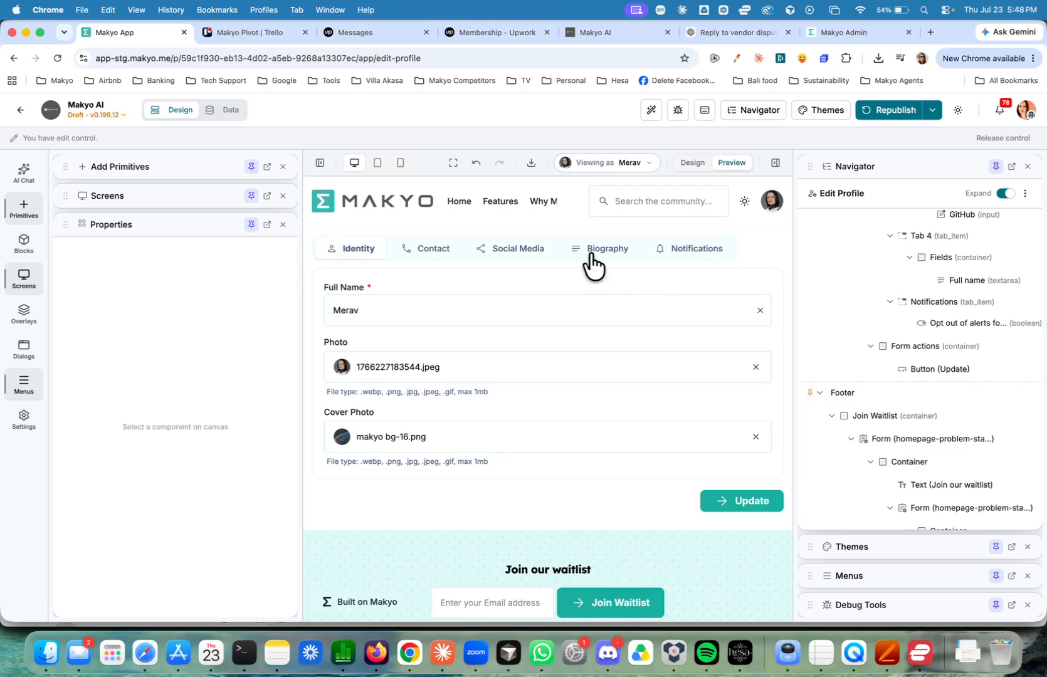
{"action": "left_click", "coordinate": [592, 263]}
{"action": "left_click", "coordinate": [530, 257]}
{"action": "left_click", "coordinate": [441, 257]}
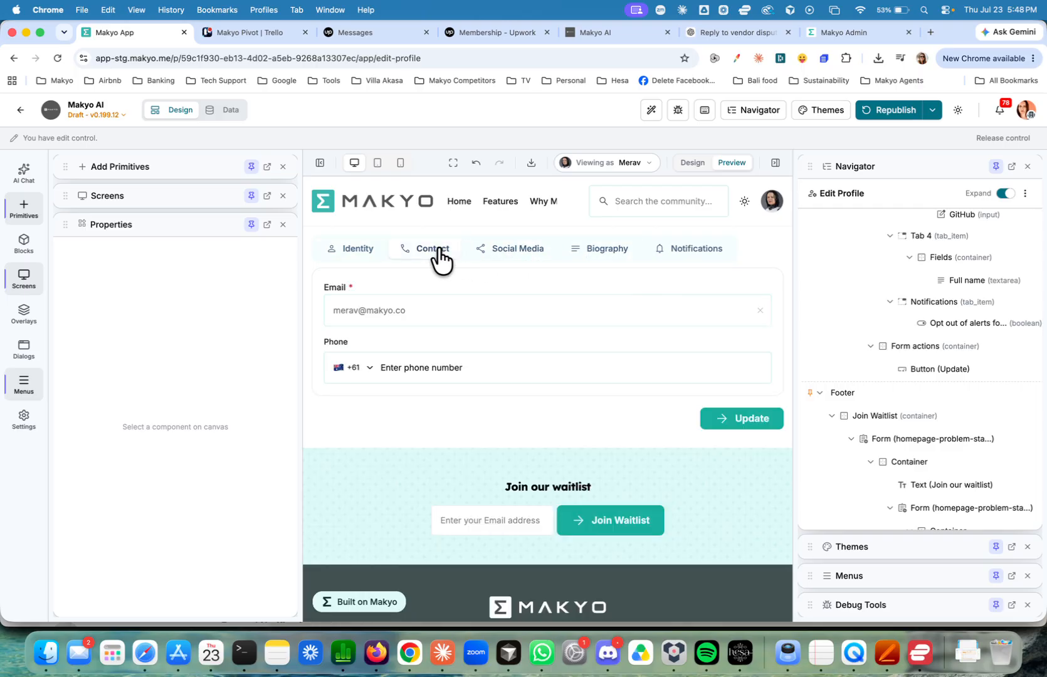
{"action": "left_click", "coordinate": [700, 254]}
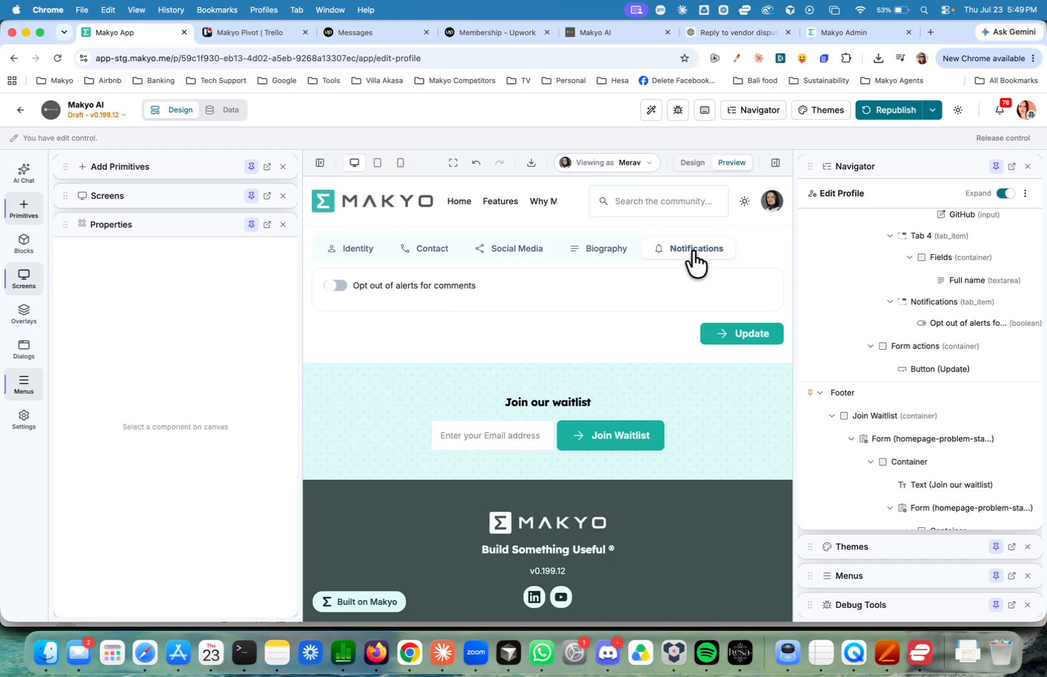
In design mode, set the field identifier of the "Opt out of alerts for comments" toggle to OptoutAlert.
{"action": "left_click", "coordinate": [692, 165]}
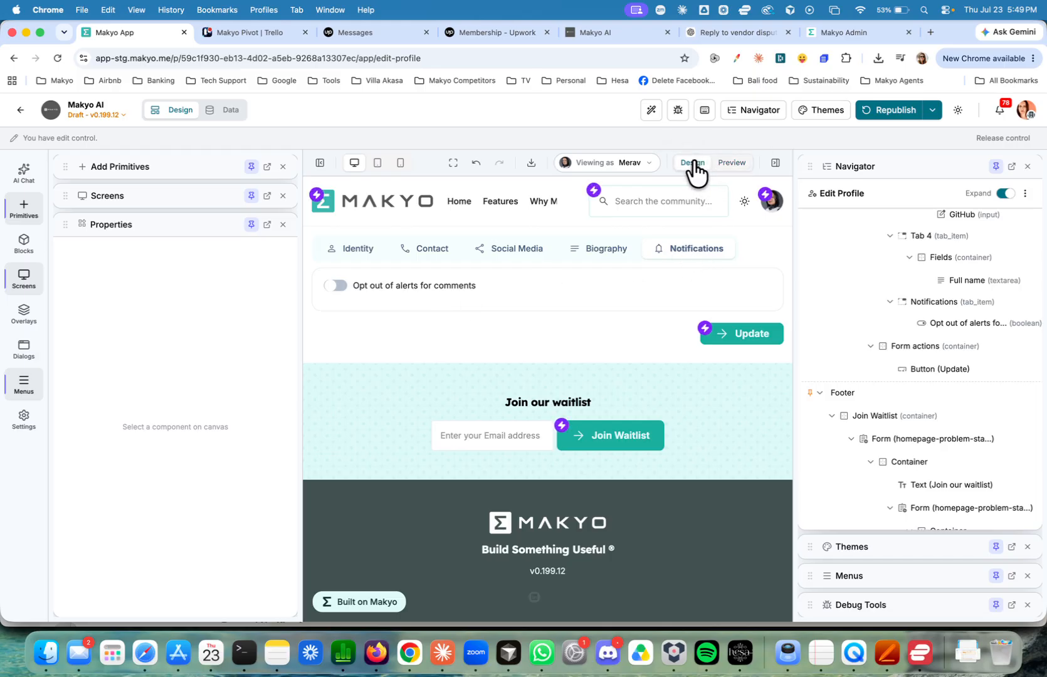
{"action": "left_click", "coordinate": [374, 289]}
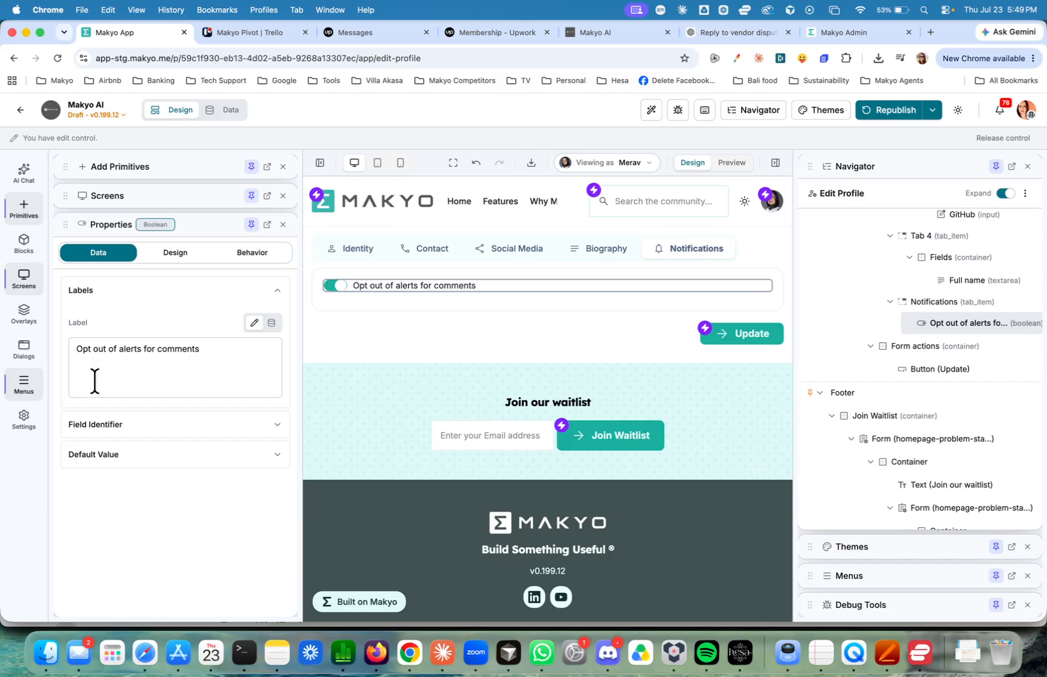
{"action": "left_click", "coordinate": [99, 420]}
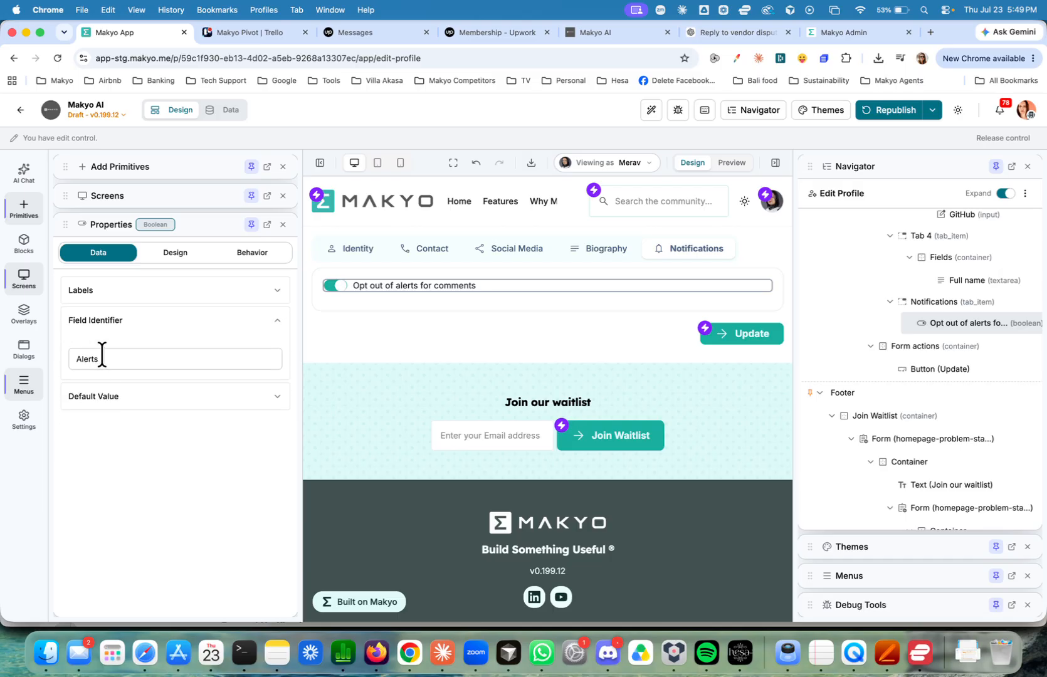
{"action": "double_click", "coordinate": [101, 357]}
{"action": "type", "text": "Optout"}
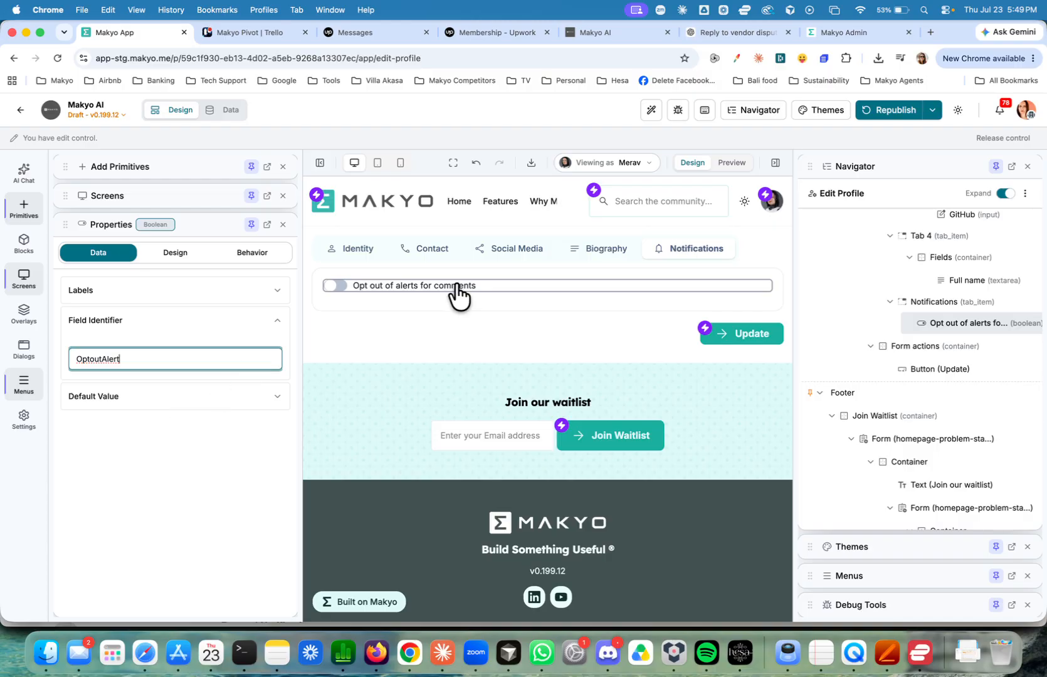
Open the Update Data action's settings in the profile form's Update button workflow.
{"action": "left_click", "coordinate": [707, 337]}
{"action": "left_click", "coordinate": [704, 330]}
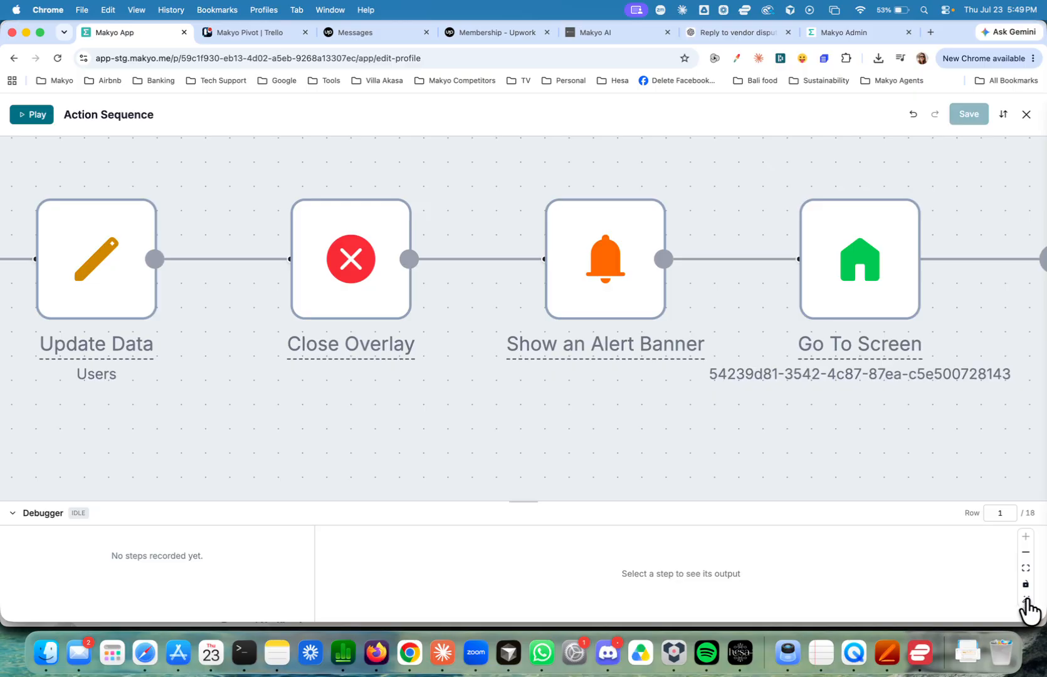
{"action": "left_click", "coordinate": [1026, 569]}
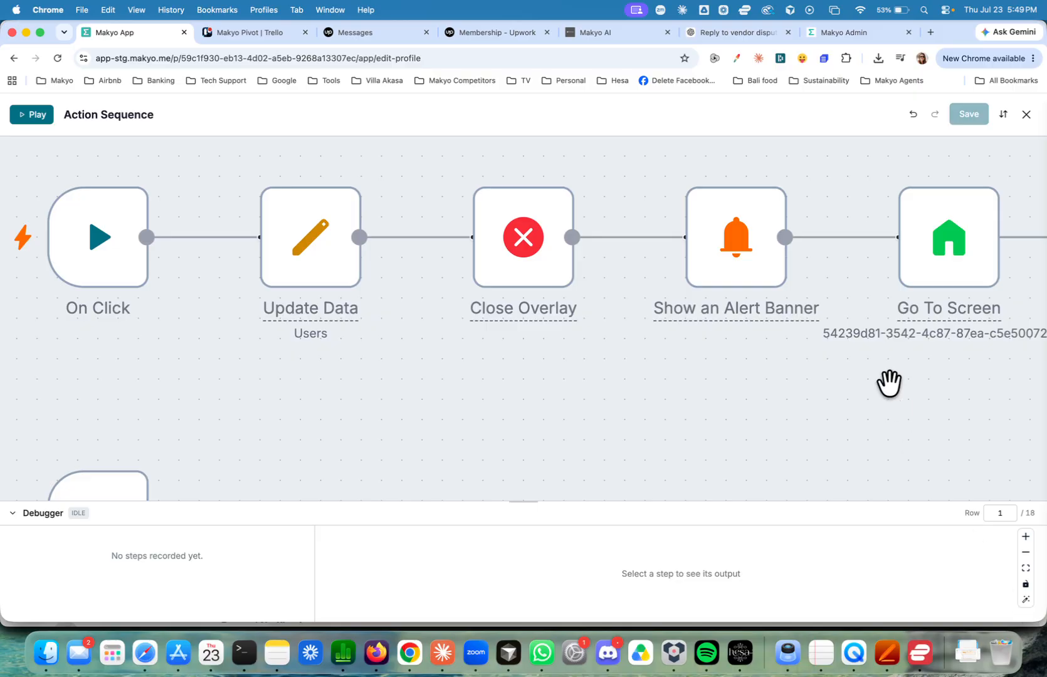
{"action": "scroll", "coordinate": [889, 381], "scroll_direction": "up", "scroll_amount": 2}
{"action": "scroll", "coordinate": [888, 381], "scroll_direction": "down", "scroll_amount": 5}
{"action": "left_click_drag", "start_coordinate": [864, 215], "coordinate": [661, 145]}
{"action": "left_click", "coordinate": [395, 257]}
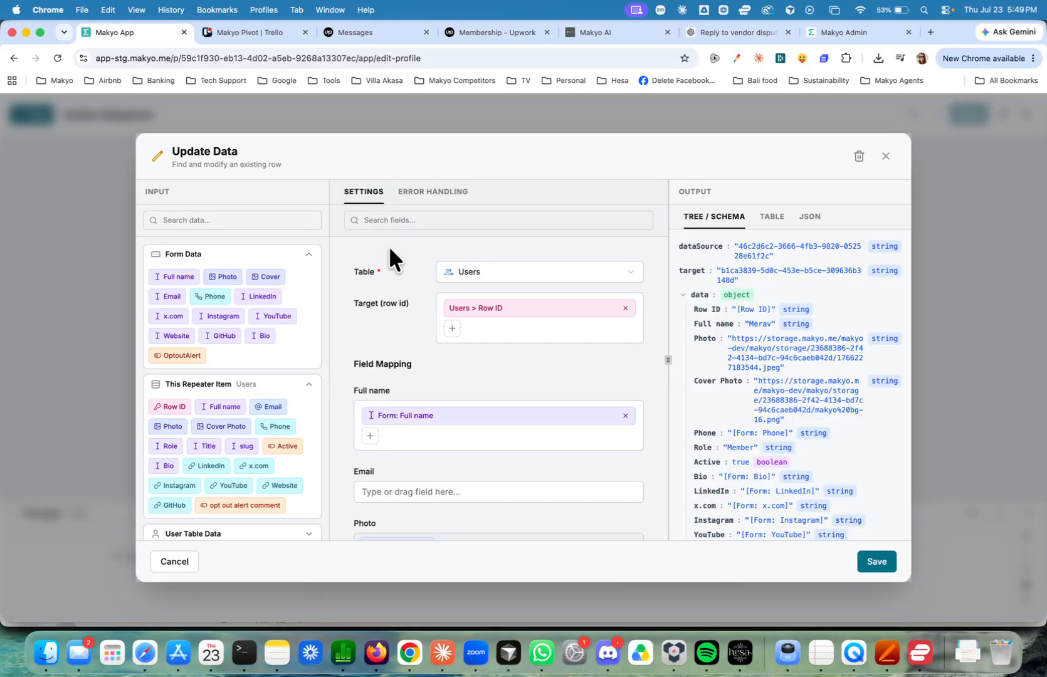
Map the "opt out alert comment" field to the form's OptoutAlert value, save the Update Data action and close the workflow.
{"action": "left_click", "coordinate": [396, 221]}
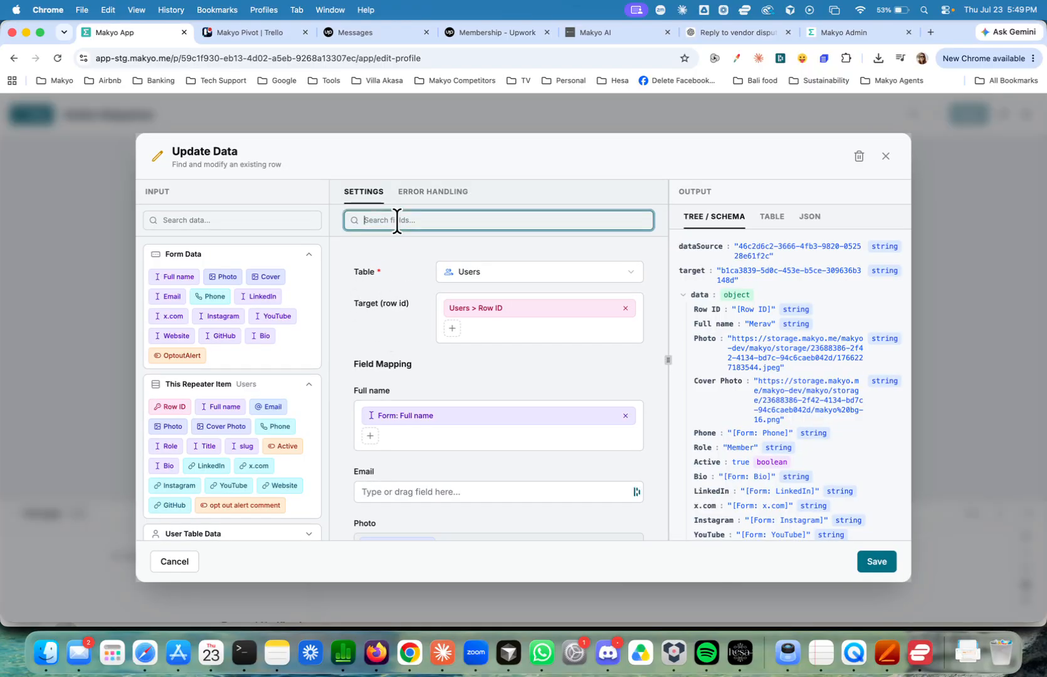
{"action": "type", "text": "op"}
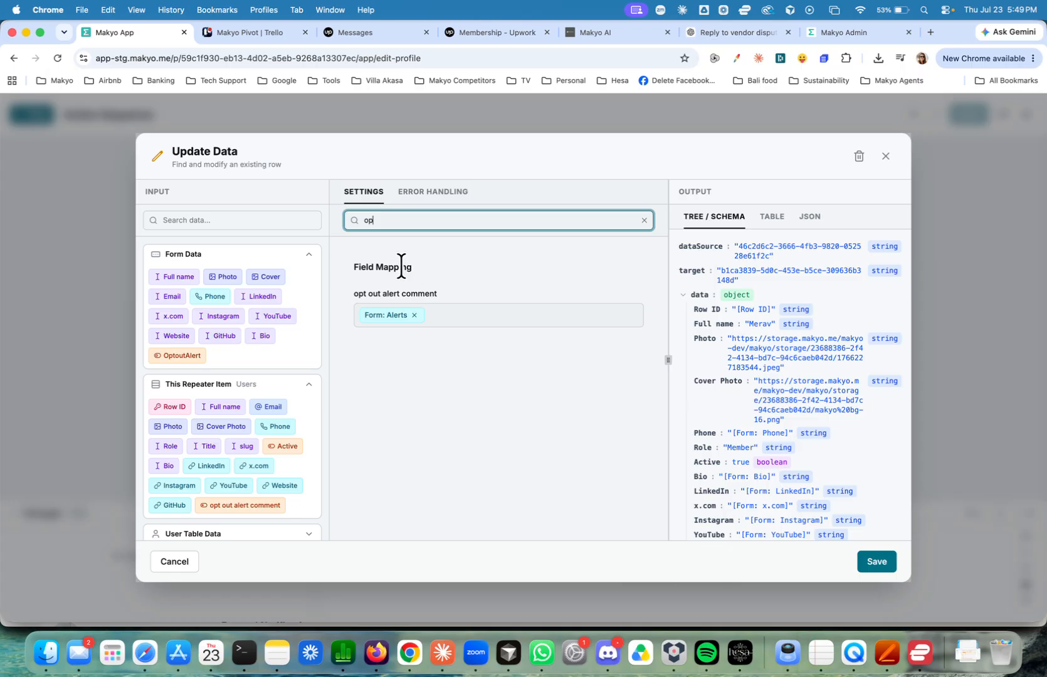
{"action": "left_click", "coordinate": [234, 219]}
{"action": "type", "text": "opt"}
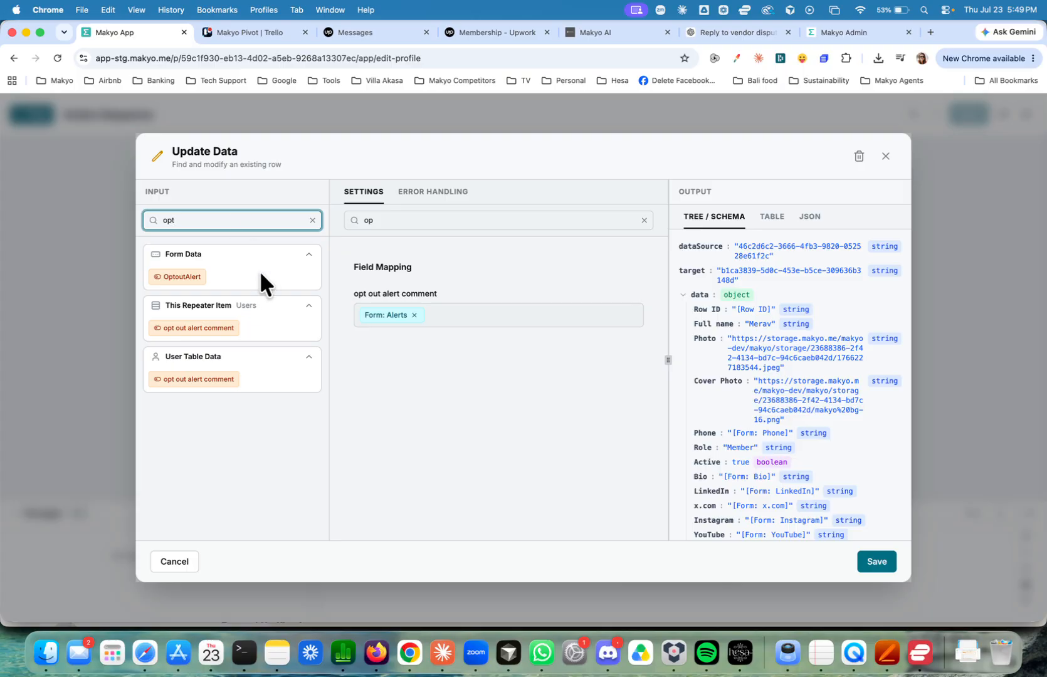
{"action": "left_click", "coordinate": [415, 316]}
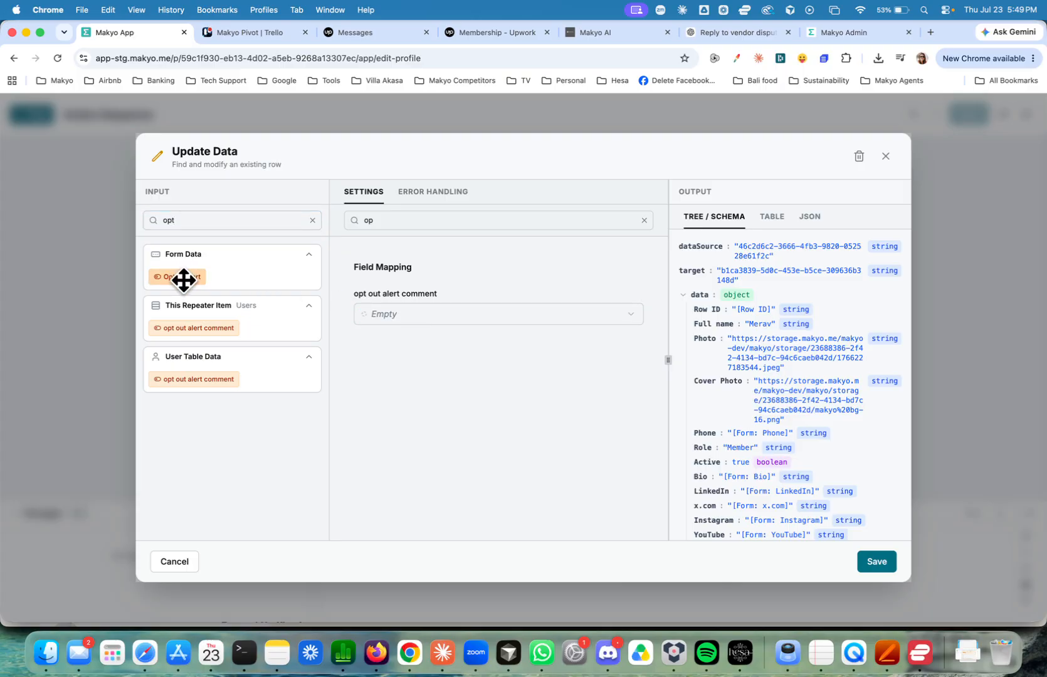
{"action": "left_click_drag", "start_coordinate": [176, 277], "coordinate": [406, 313]}
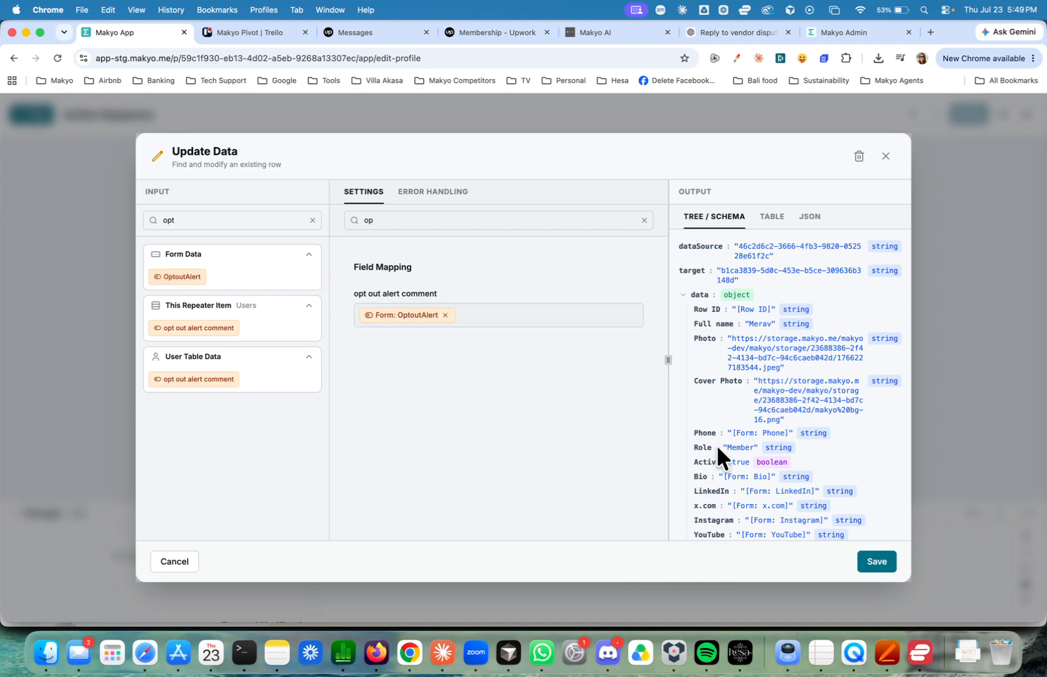
{"action": "left_click", "coordinate": [877, 572]}
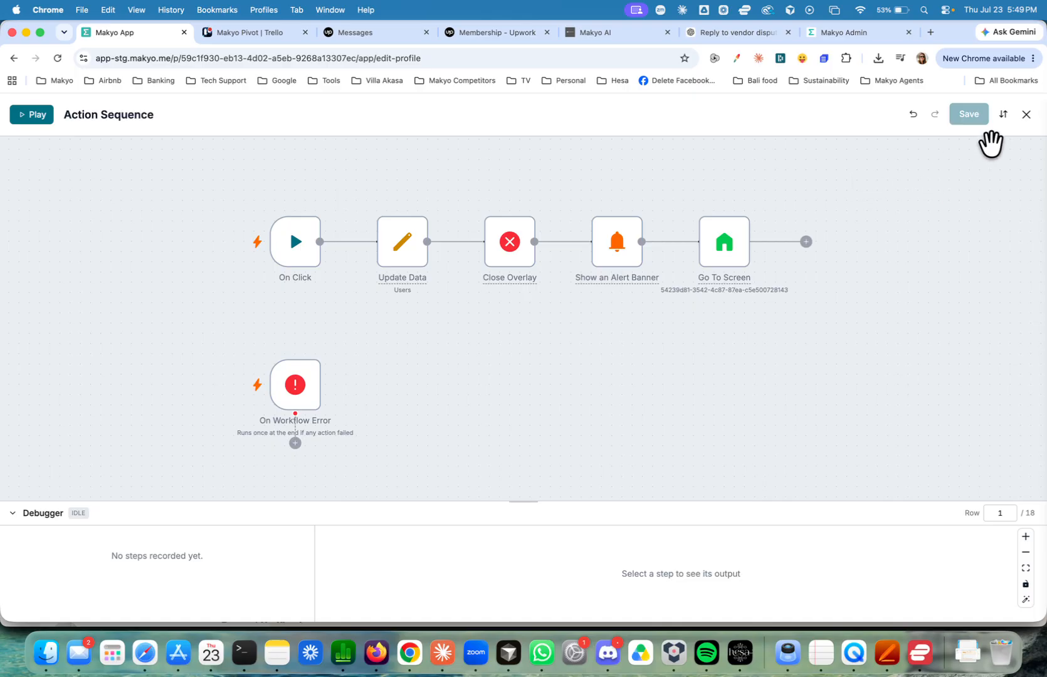
{"action": "left_click", "coordinate": [1027, 116]}
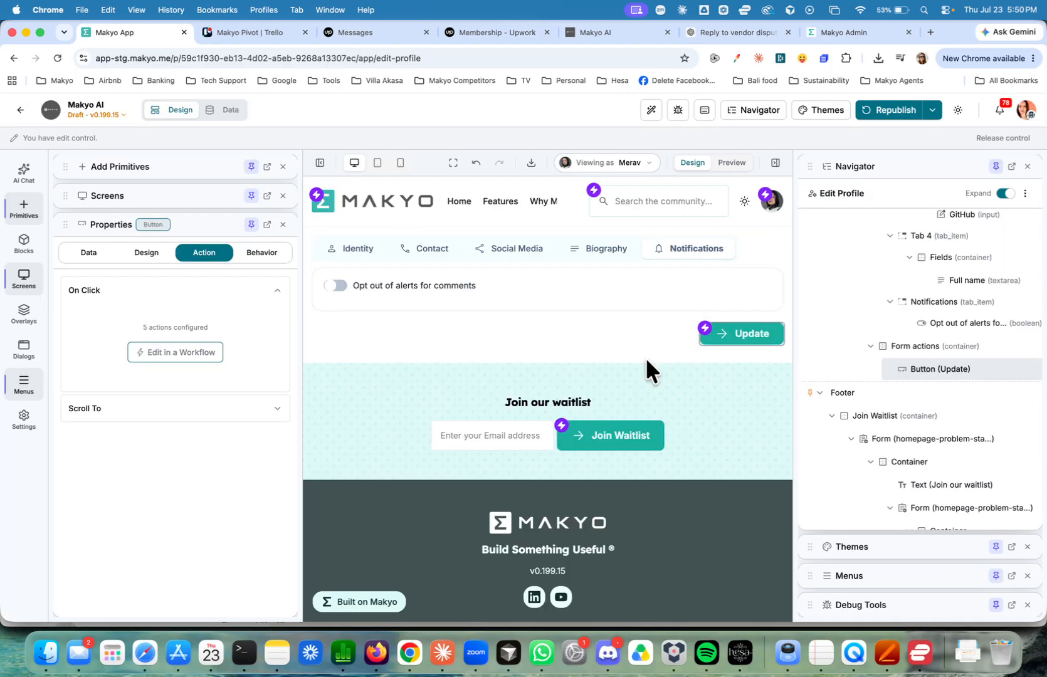
In the Users data table, clear the "opt out alert comment" checkbox in row 4.
{"action": "left_click", "coordinate": [220, 113]}
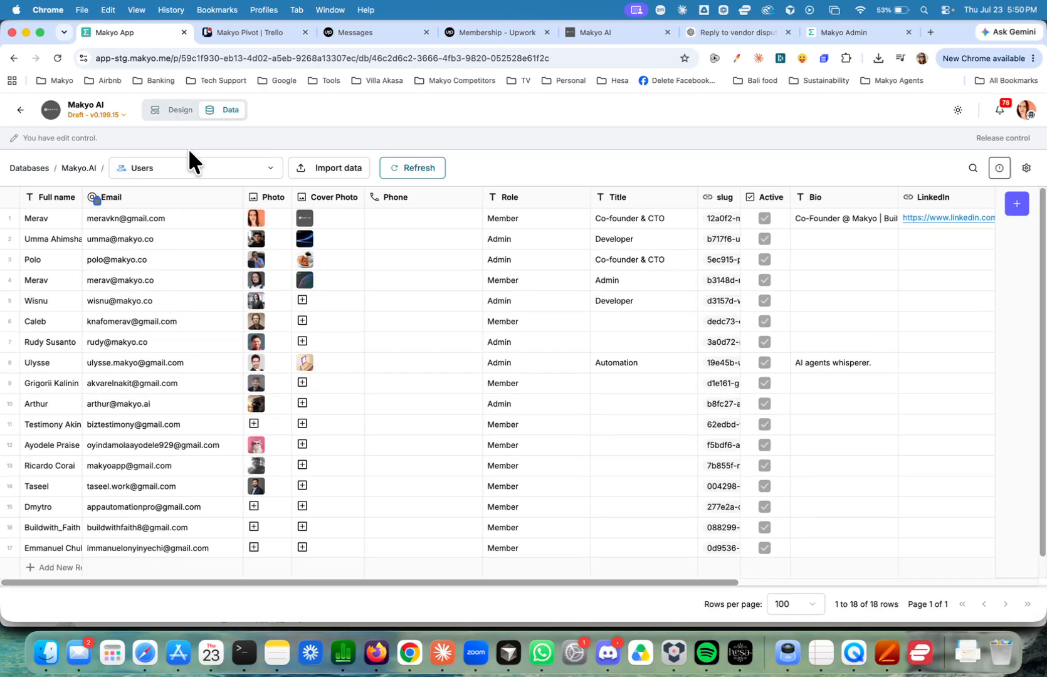
{"action": "scroll", "coordinate": [360, 305], "scroll_direction": "right", "scroll_amount": 10}
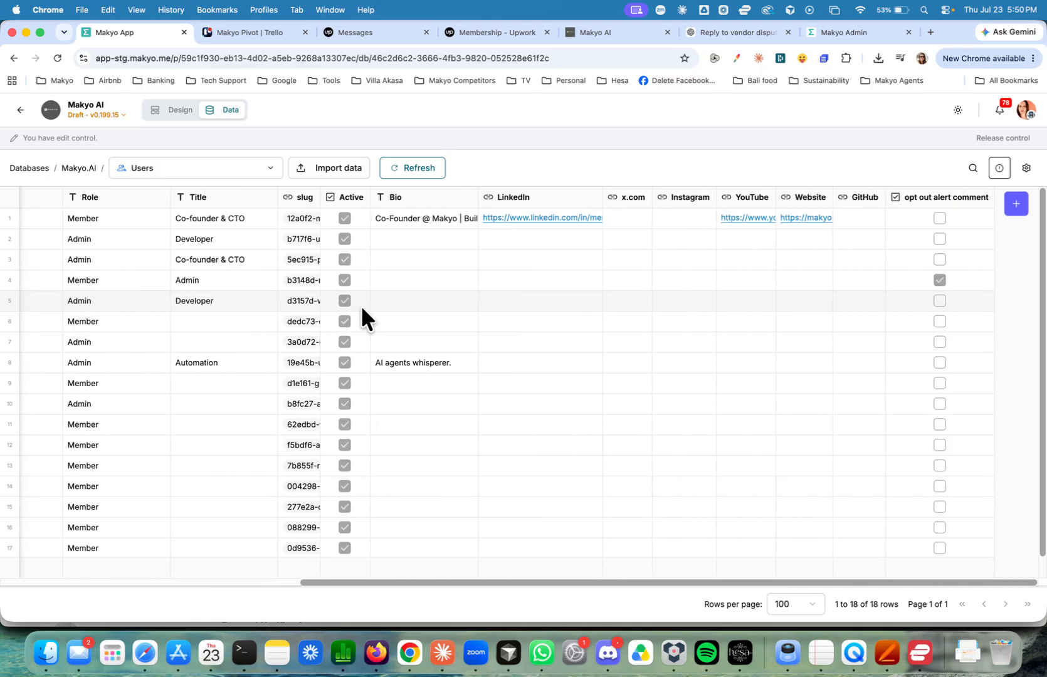
{"action": "left_click", "coordinate": [9, 281]}
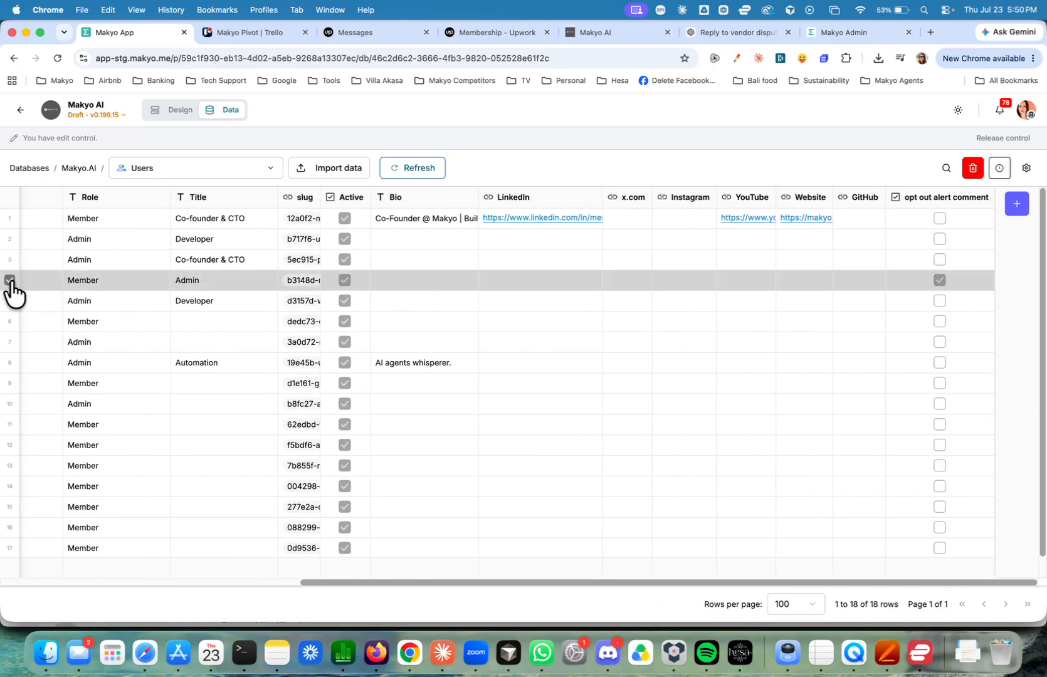
{"action": "left_click", "coordinate": [939, 280]}
{"action": "scroll", "coordinate": [774, 339], "scroll_direction": "left", "scroll_amount": 5}
{"action": "scroll", "coordinate": [774, 338], "scroll_direction": "right", "scroll_amount": 5}
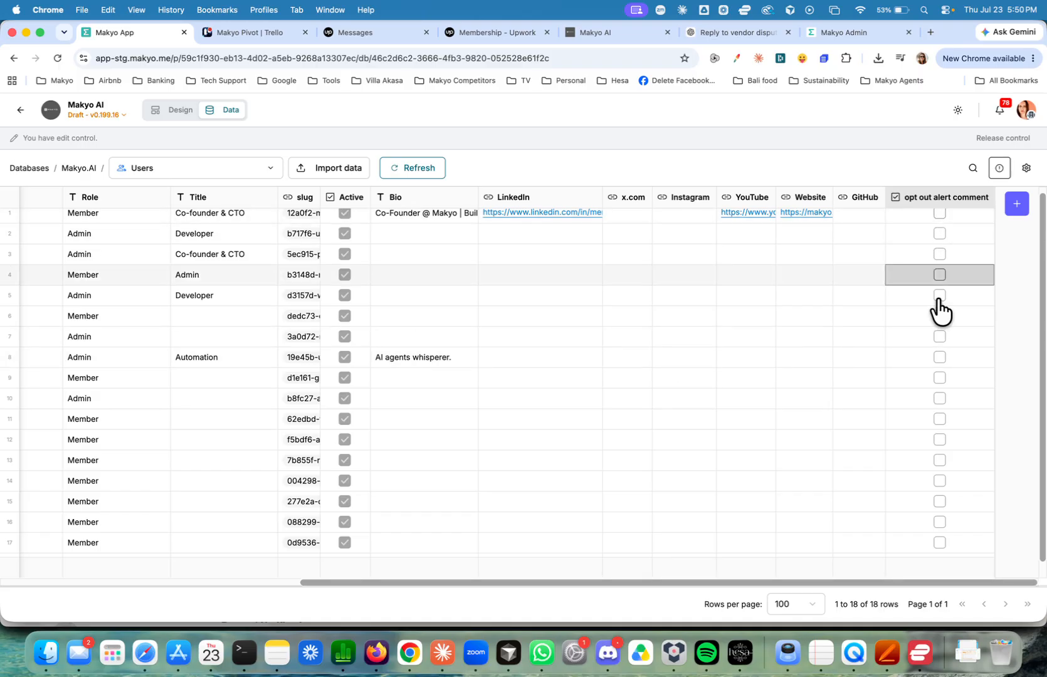
{"action": "scroll", "coordinate": [907, 377], "scroll_direction": "up", "scroll_amount": 1}
{"action": "scroll", "coordinate": [907, 385], "scroll_direction": "down", "scroll_amount": 1}
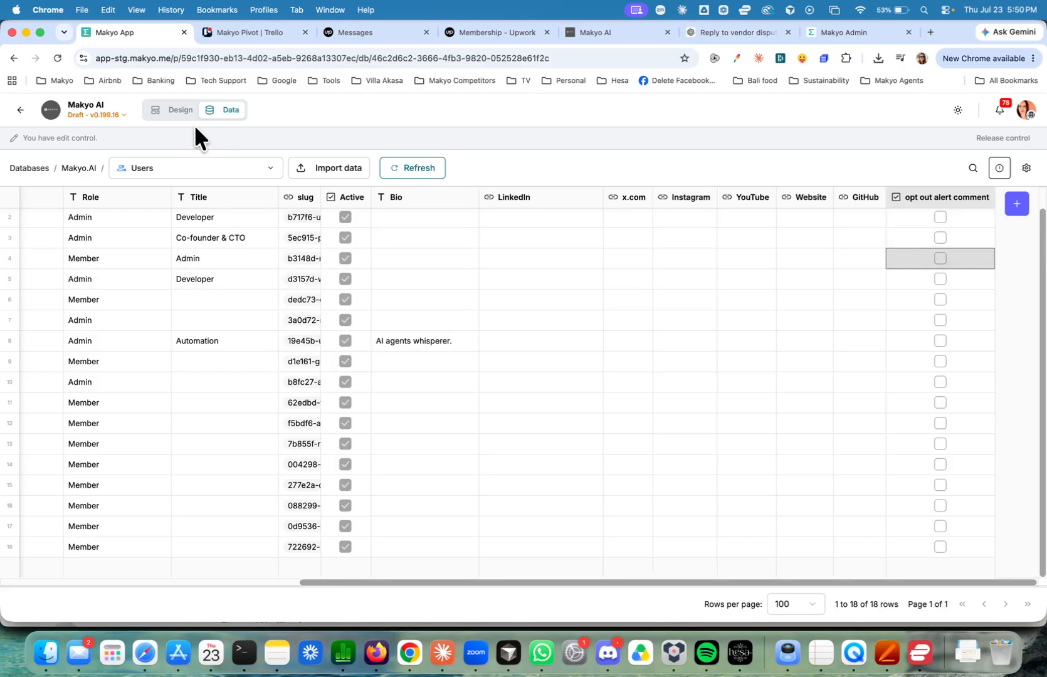
Return to the design view, go to the Community screen and open the Announcements topic in preview.
{"action": "left_click", "coordinate": [178, 111]}
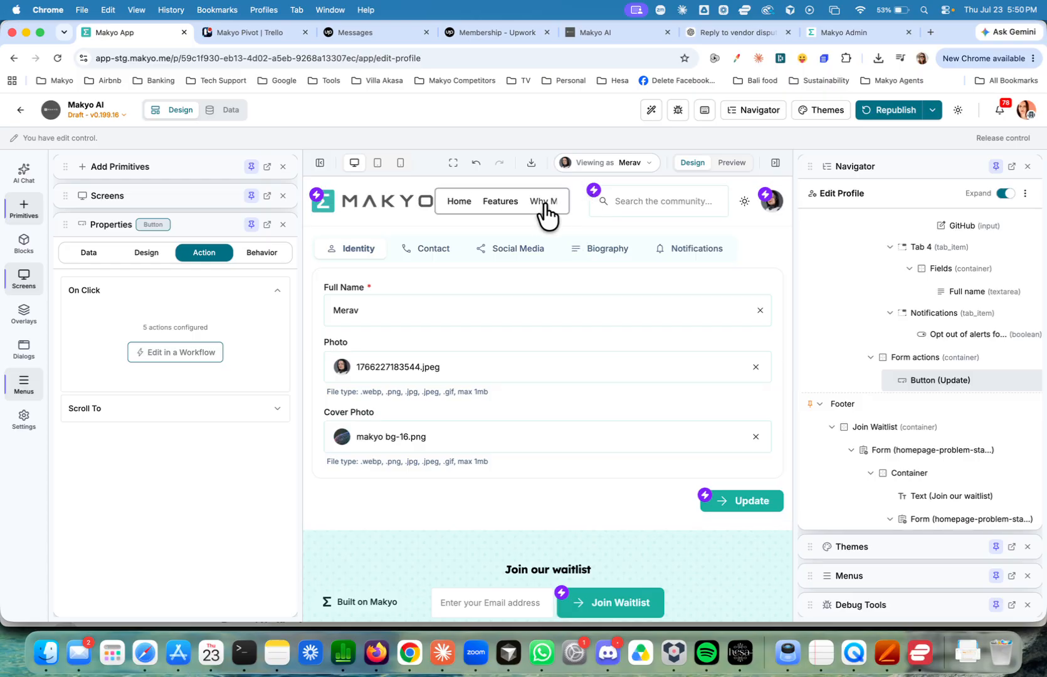
{"action": "scroll", "coordinate": [534, 202], "scroll_direction": "right", "scroll_amount": 5}
{"action": "left_click", "coordinate": [521, 202]}
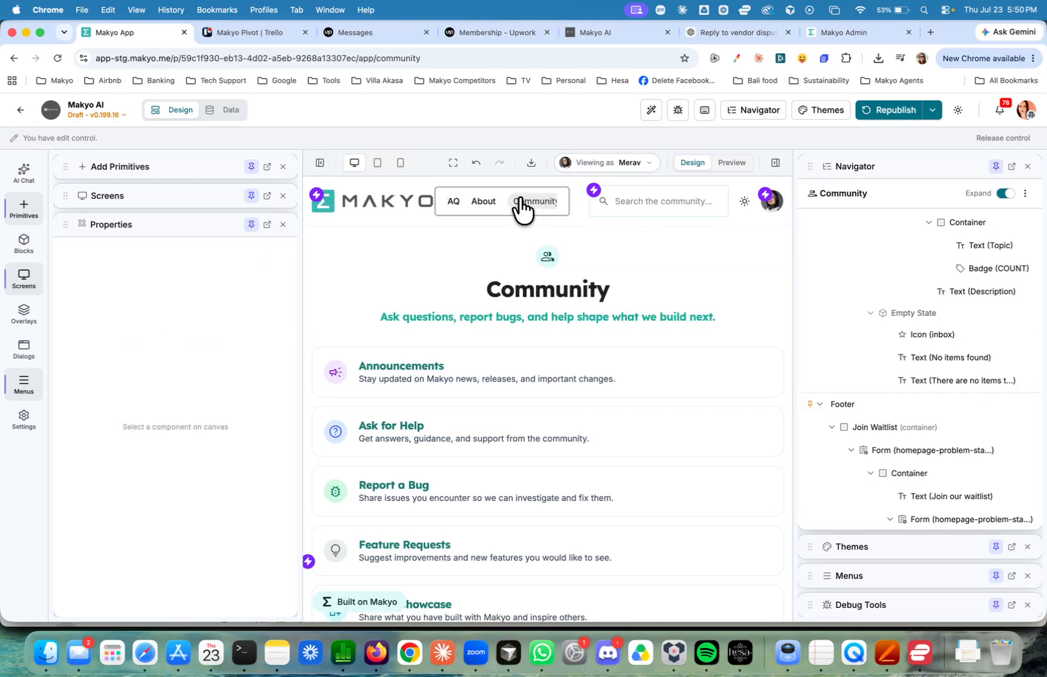
{"action": "left_click", "coordinate": [727, 165]}
{"action": "left_click", "coordinate": [383, 369]}
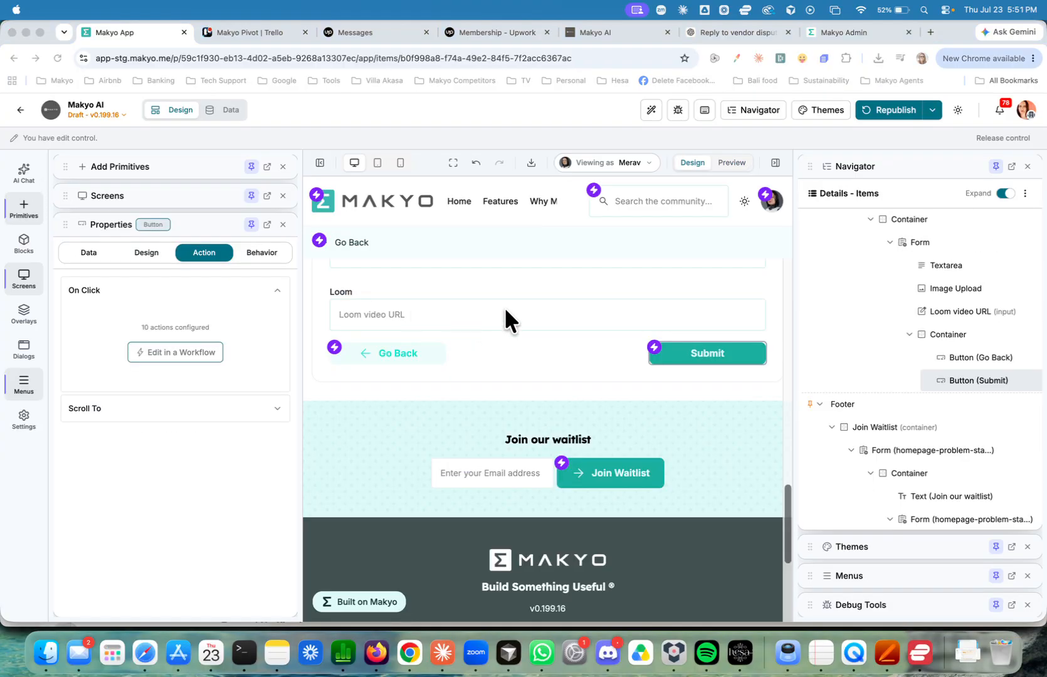
On the Details - Items screen, open the action workflow of the comment form's Submit button.
{"action": "scroll", "coordinate": [505, 309], "scroll_direction": "up", "scroll_amount": 4}
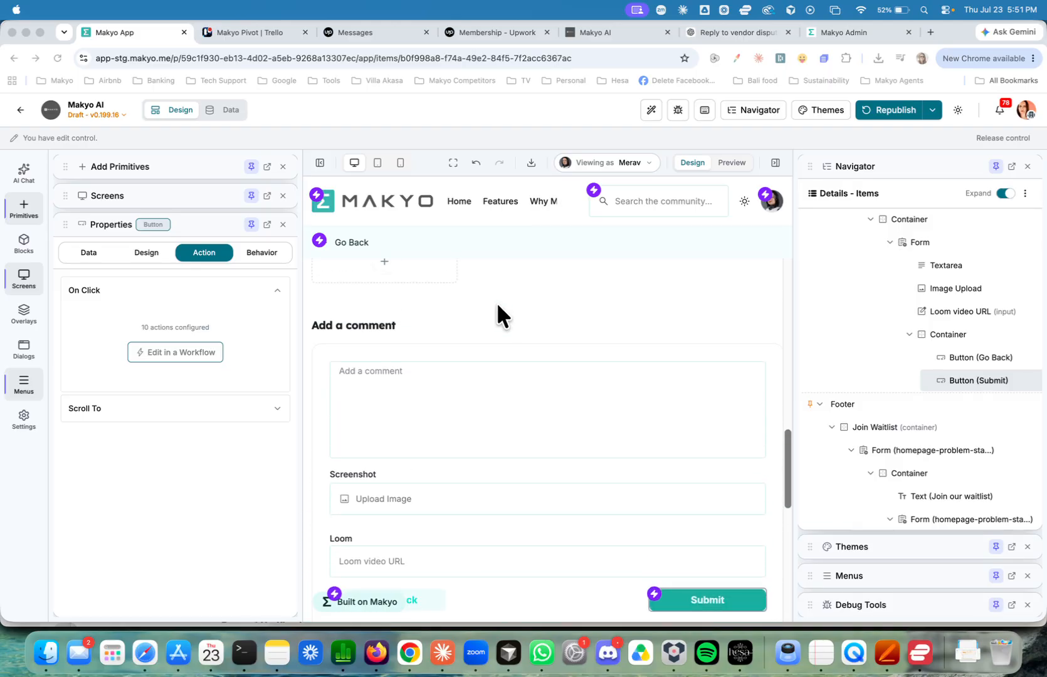
{"action": "scroll", "coordinate": [470, 379], "scroll_direction": "down", "scroll_amount": 3}
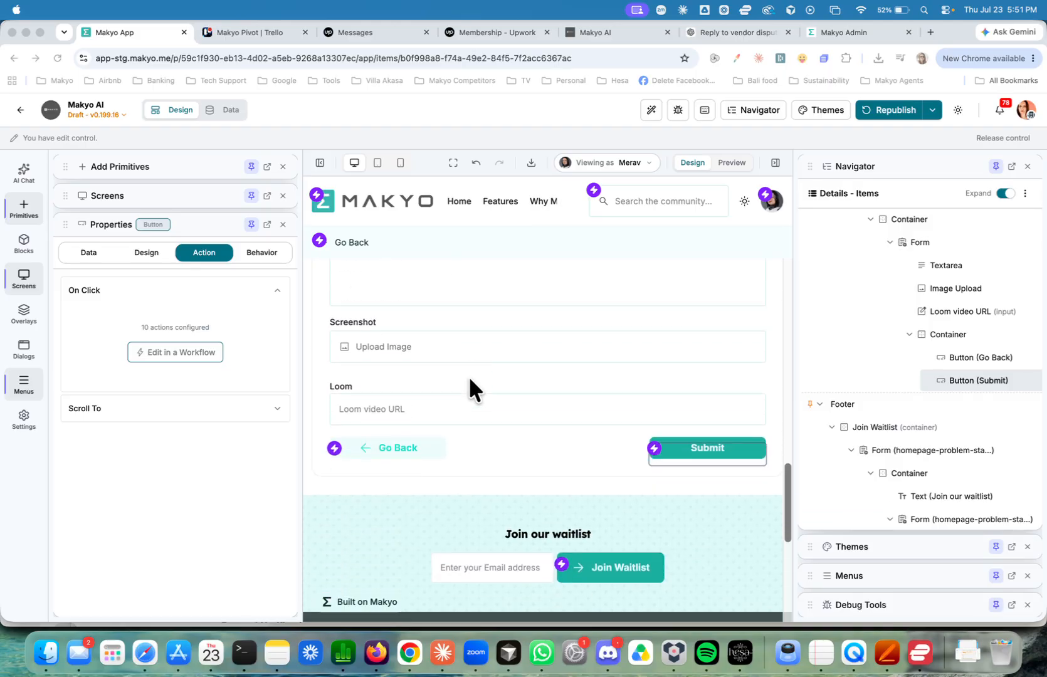
{"action": "left_click", "coordinate": [652, 438]}
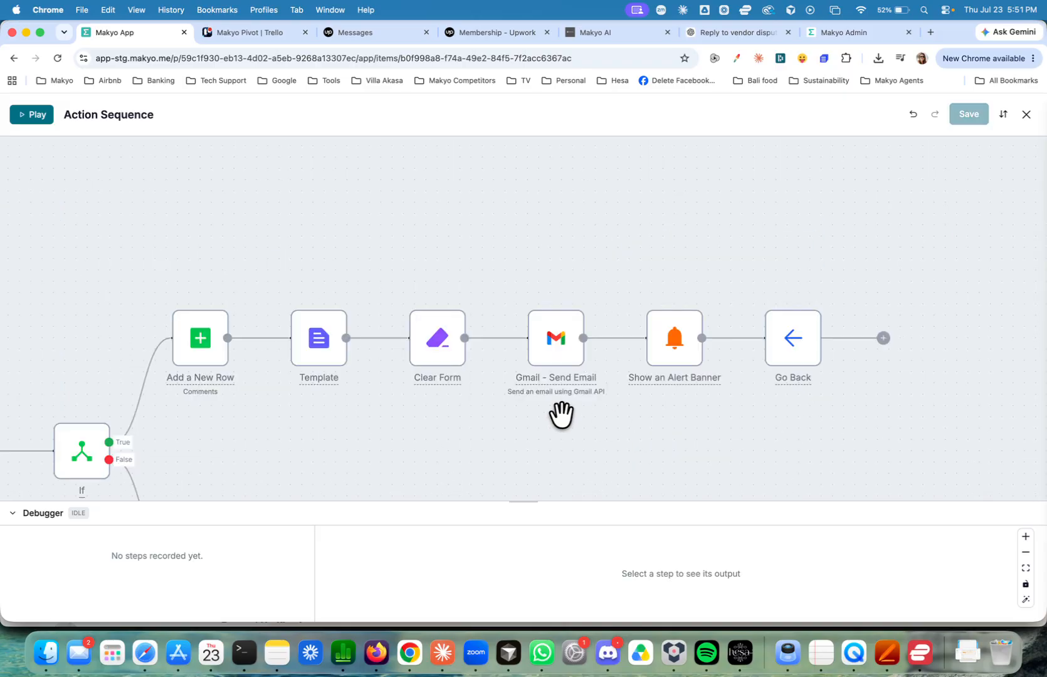
Insert an If action between Clear Form and Gmail - Send Email in the true branch.
{"action": "mouse_move", "coordinate": [223, 319]}
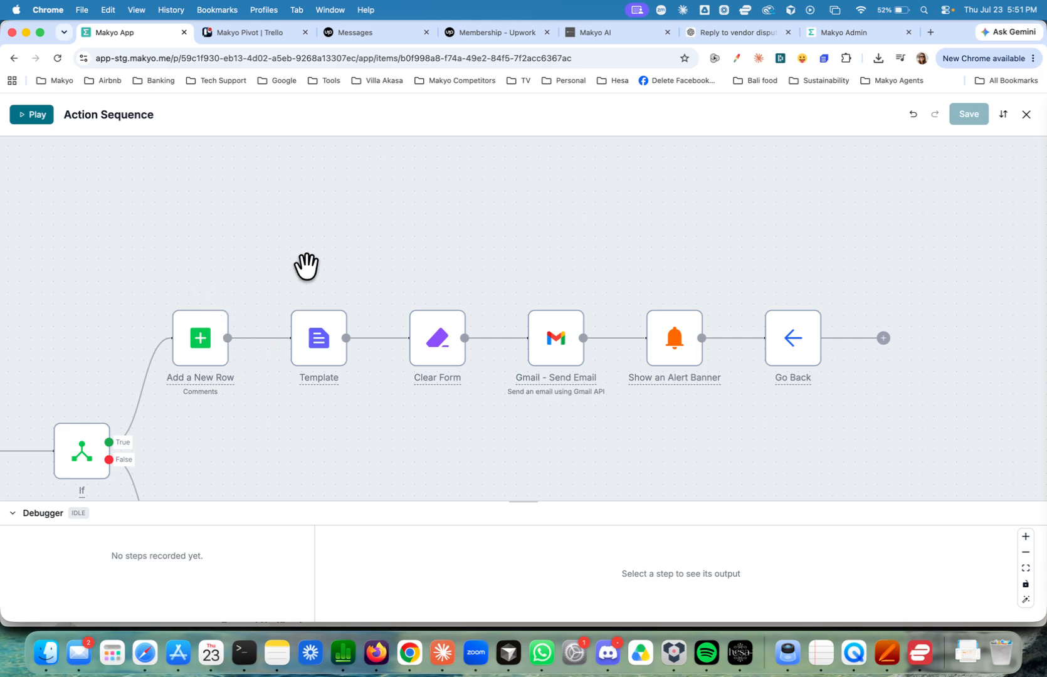
{"action": "scroll", "coordinate": [306, 264], "scroll_direction": "down", "scroll_amount": 3}
{"action": "mouse_move", "coordinate": [323, 282]}
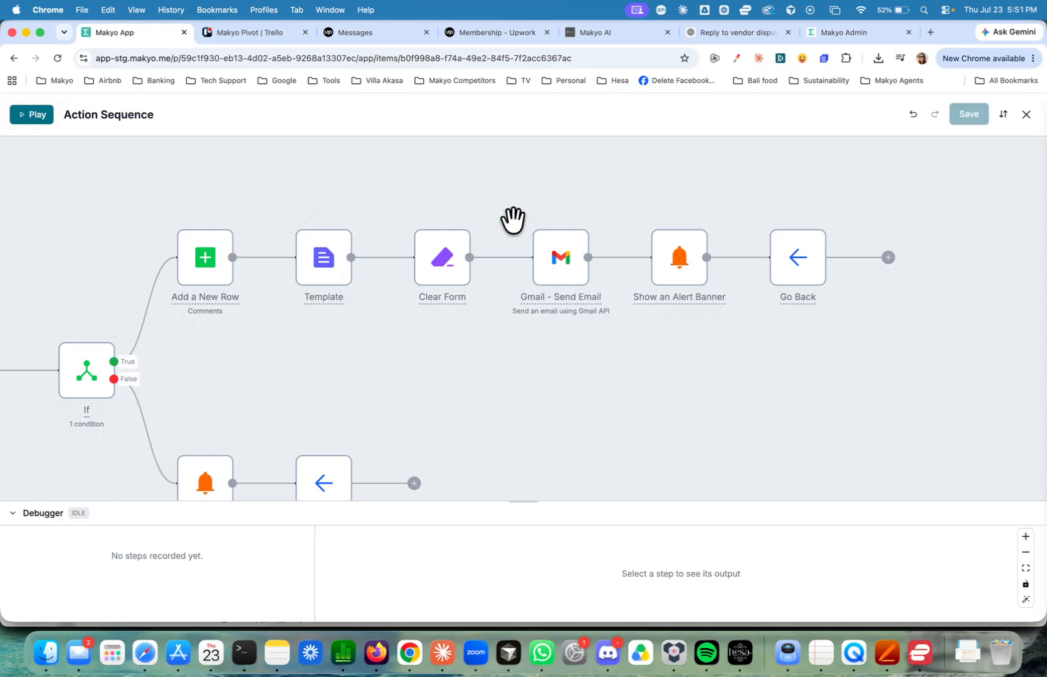
{"action": "mouse_move", "coordinate": [443, 287]}
{"action": "mouse_move", "coordinate": [545, 256]}
{"action": "mouse_move", "coordinate": [501, 269]}
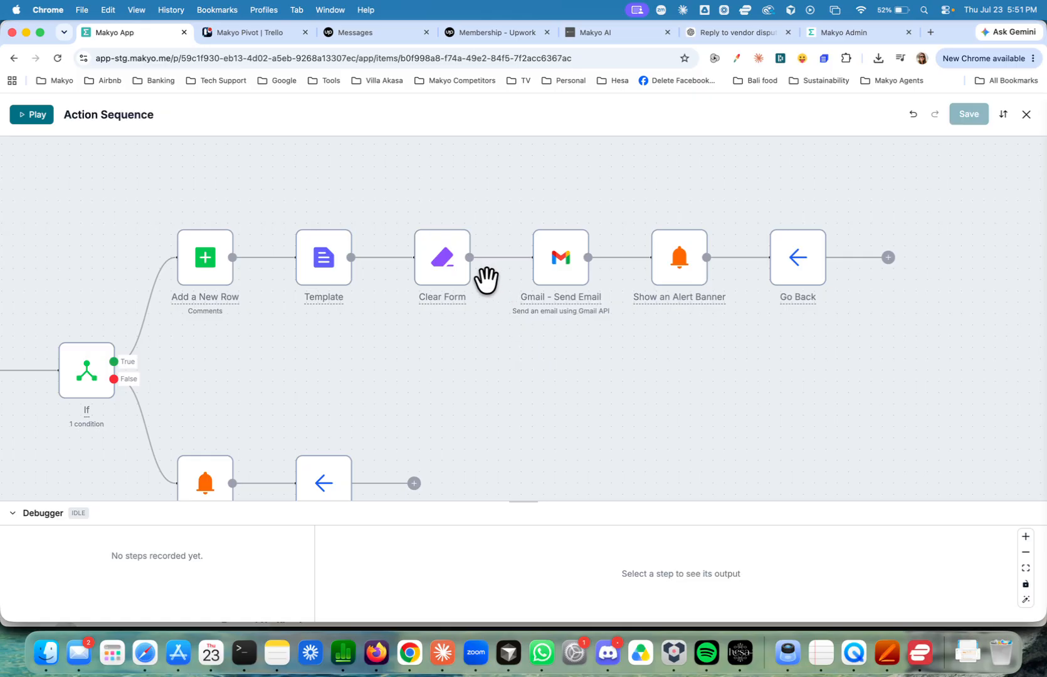
{"action": "left_click", "coordinate": [492, 257]}
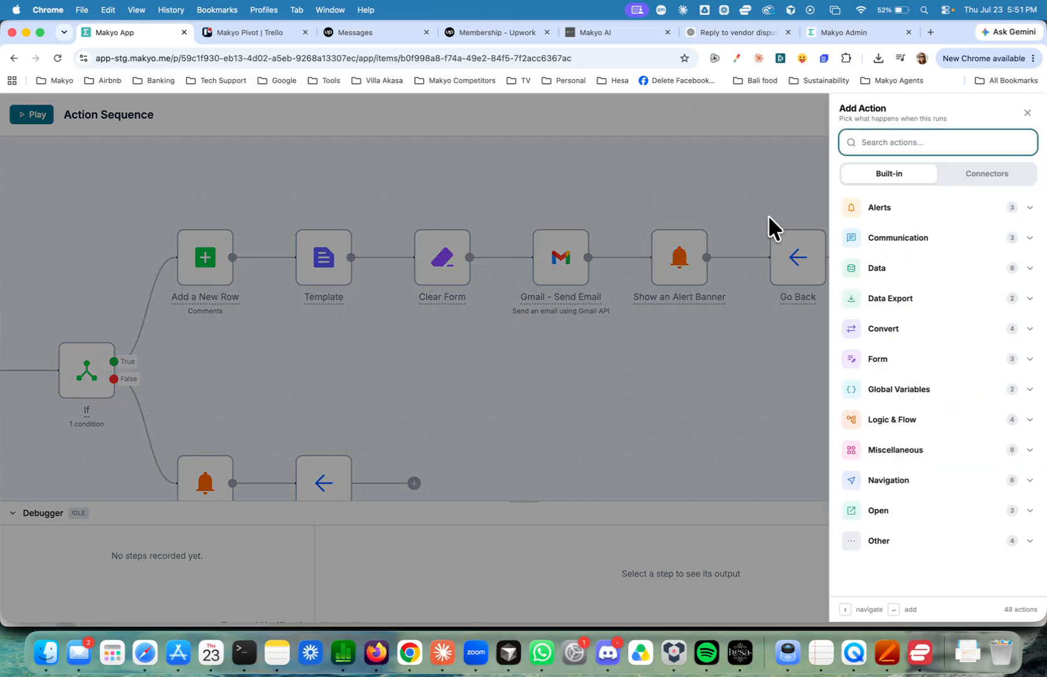
{"action": "type", "text": "if"}
{"action": "left_click", "coordinate": [874, 176]}
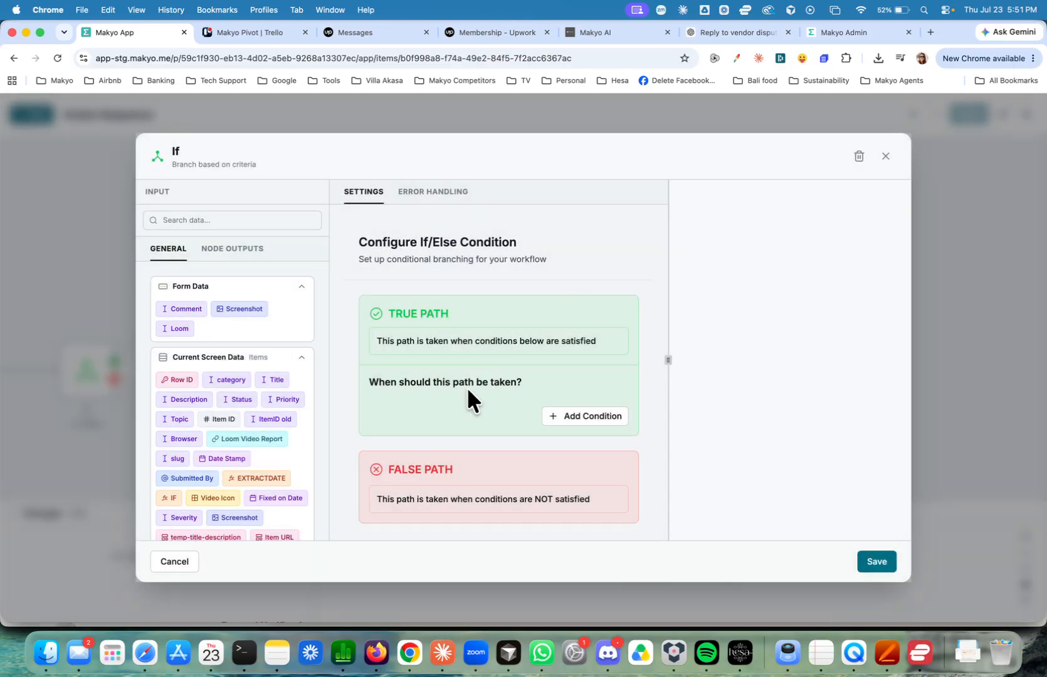
Add a condition to the If action's true path that uses the "opt out alert comment" field from User Table Data.
{"action": "left_click", "coordinate": [558, 411]}
{"action": "scroll", "coordinate": [557, 406], "scroll_direction": "down", "scroll_amount": 1}
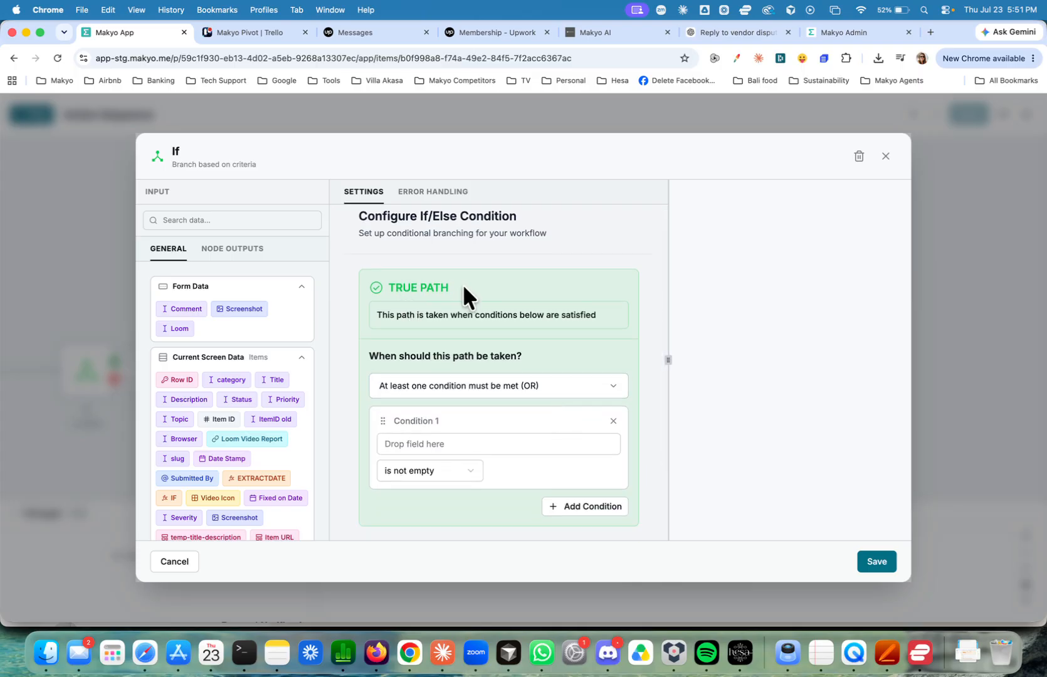
{"action": "scroll", "coordinate": [462, 287], "scroll_direction": "down", "scroll_amount": 3}
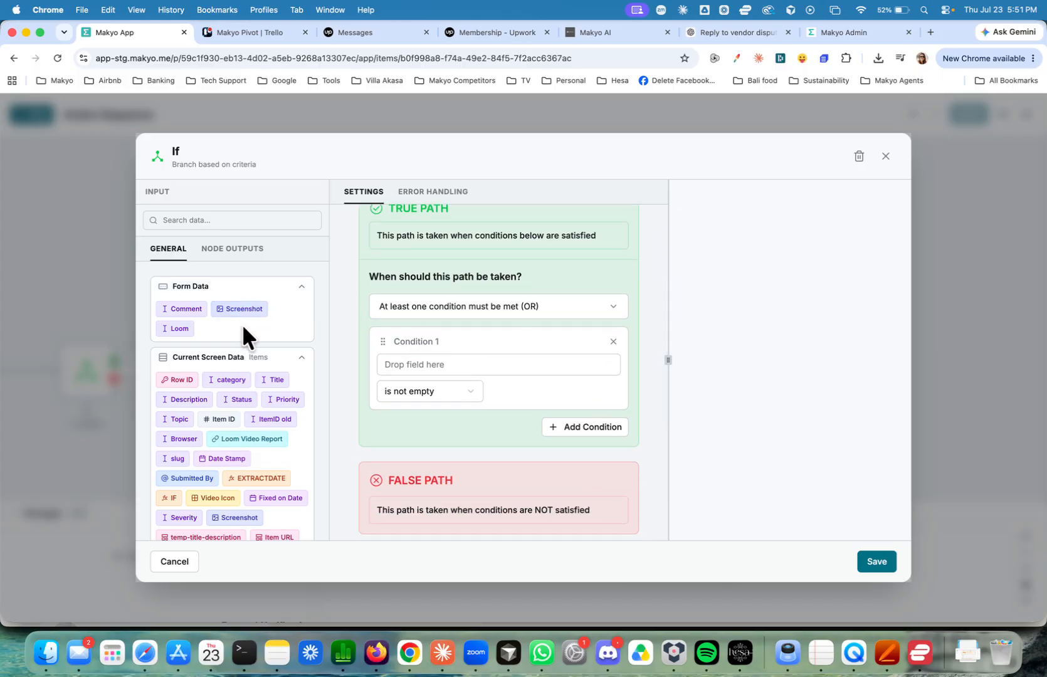
{"action": "scroll", "coordinate": [232, 383], "scroll_direction": "down", "scroll_amount": 7}
{"action": "left_click", "coordinate": [213, 417]}
{"action": "scroll", "coordinate": [212, 415], "scroll_direction": "down", "scroll_amount": 3}
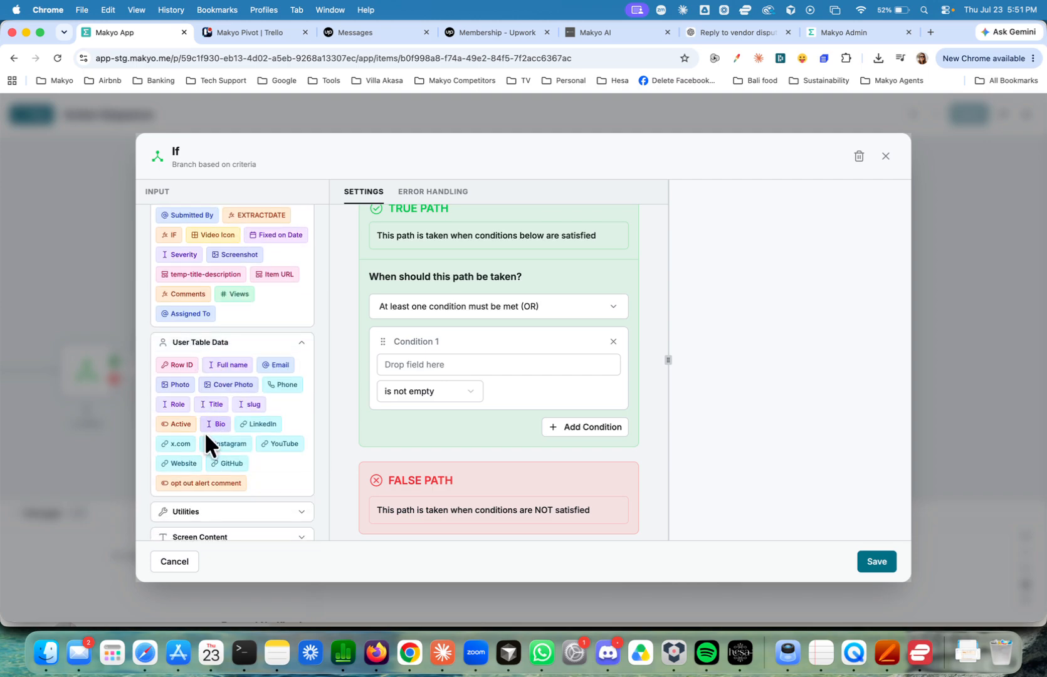
{"action": "left_click_drag", "start_coordinate": [204, 483], "coordinate": [427, 363]}
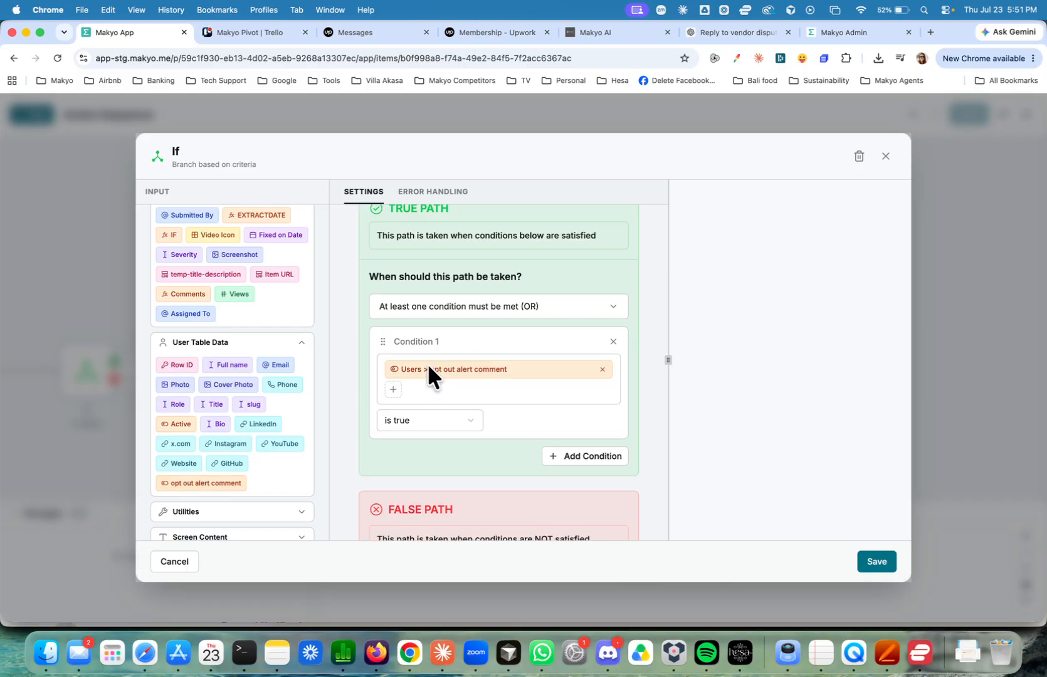
Set the opt-out condition to "is false", saving the If action and closing the action workflow.
{"action": "left_click", "coordinate": [418, 428]}
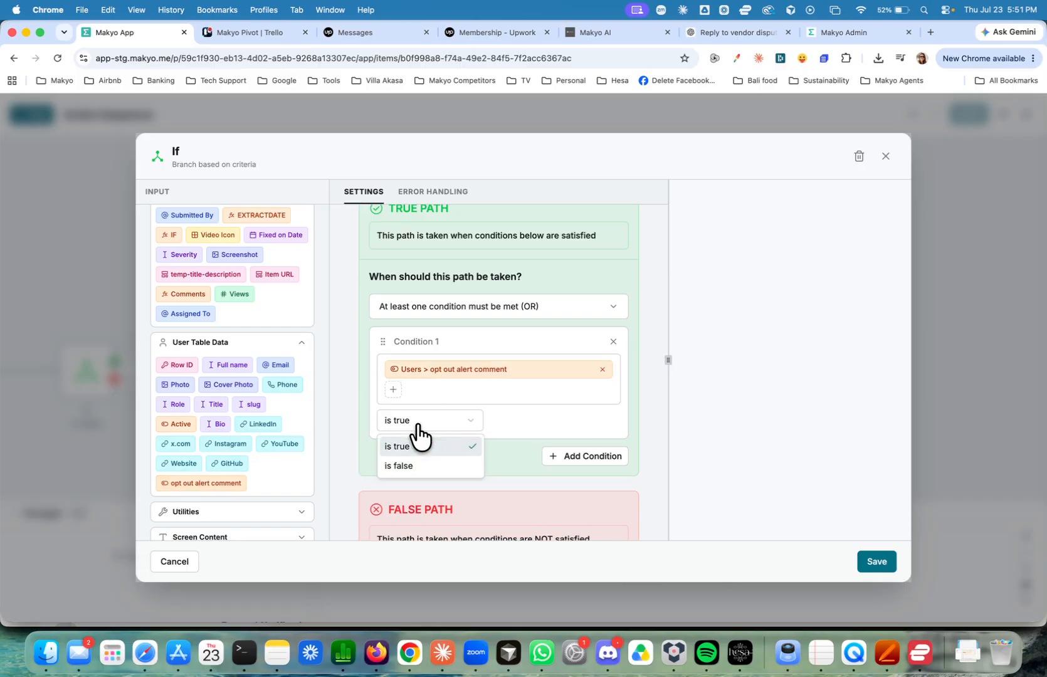
{"action": "left_click", "coordinate": [424, 423]}
{"action": "left_click", "coordinate": [440, 425]}
{"action": "left_click", "coordinate": [419, 464]}
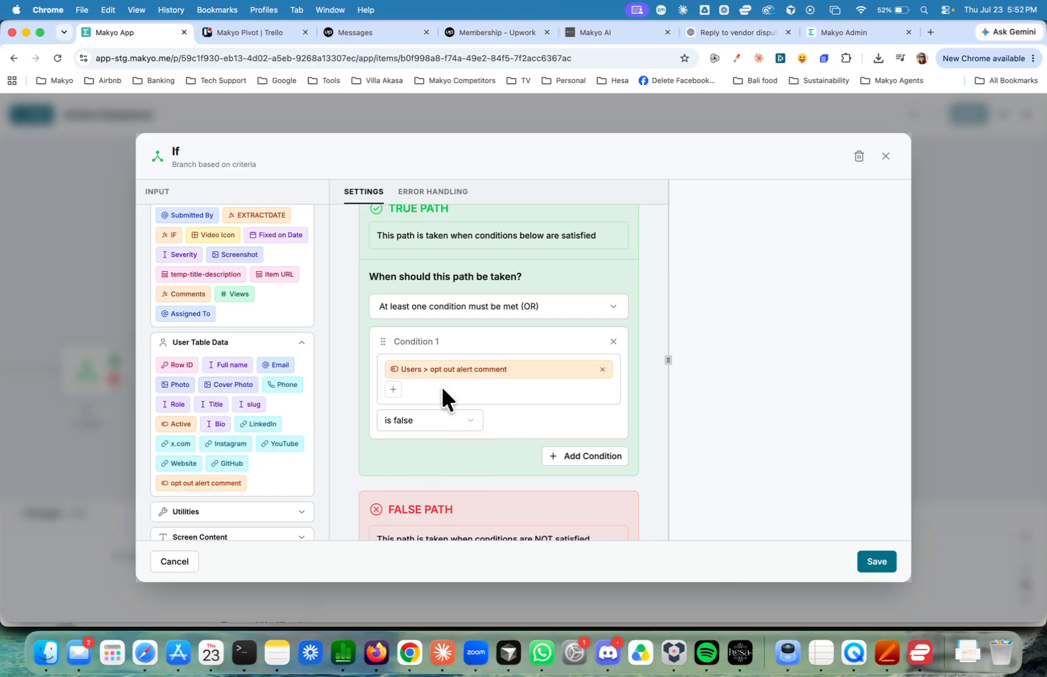
{"action": "left_click", "coordinate": [880, 564]}
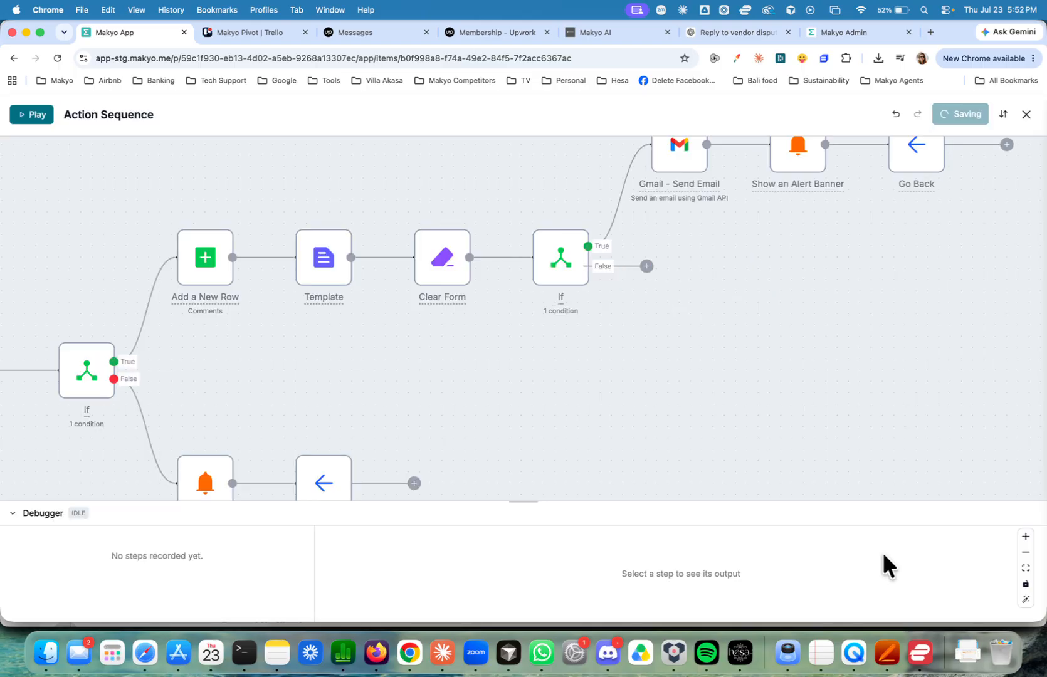
{"action": "left_click_drag", "start_coordinate": [701, 320], "coordinate": [619, 444]}
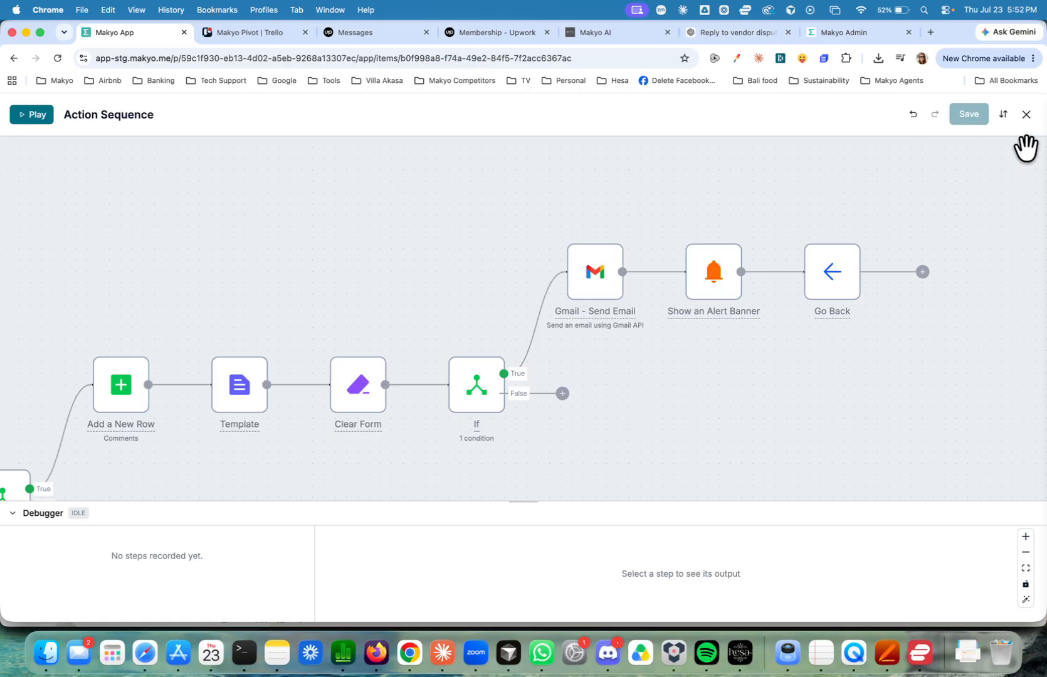
{"action": "left_click", "coordinate": [1027, 114]}
In preview, open the current user's Edit Profile screen and show its Notifications settings.
{"action": "scroll", "coordinate": [740, 295], "scroll_direction": "up", "scroll_amount": 3}
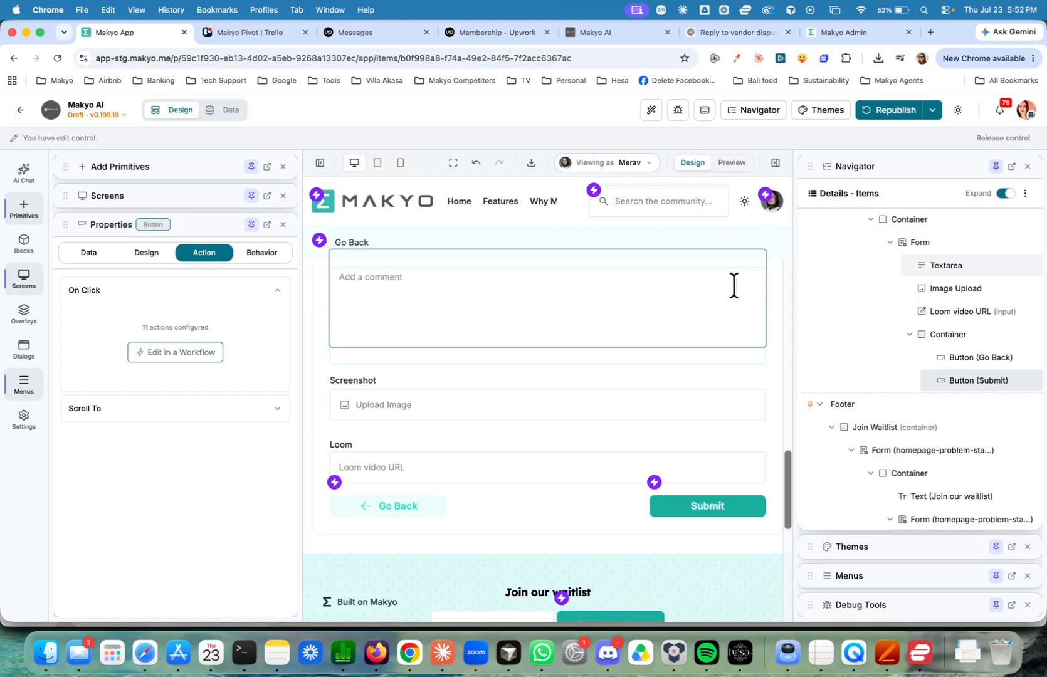
{"action": "left_click", "coordinate": [731, 163]}
{"action": "left_click", "coordinate": [772, 200]}
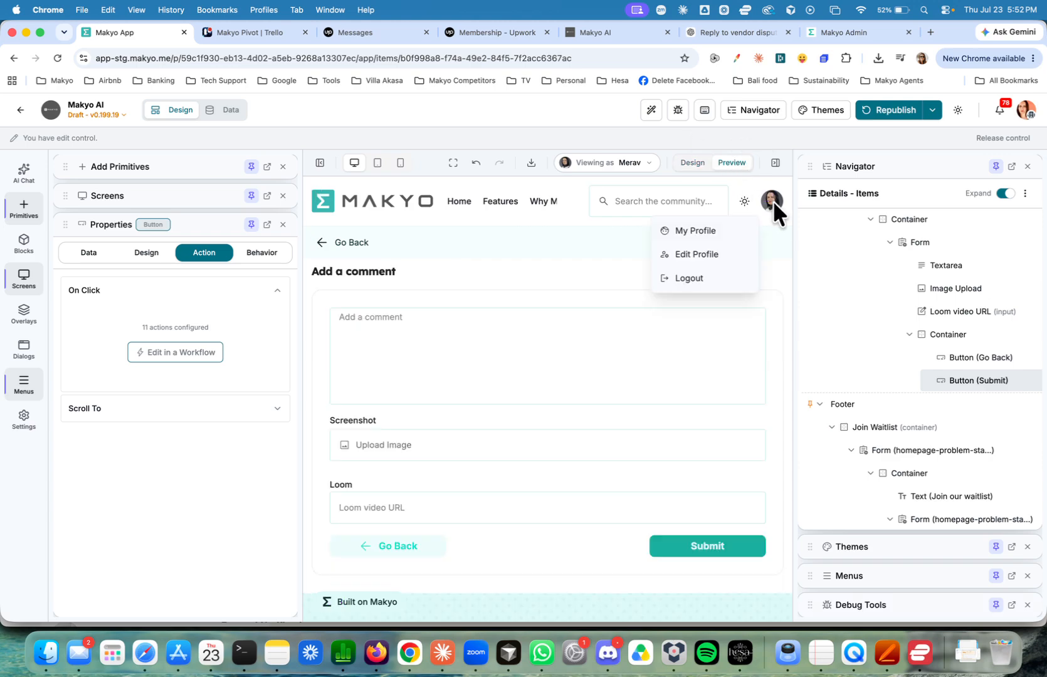
{"action": "left_click", "coordinate": [720, 253]}
{"action": "scroll", "coordinate": [633, 319], "scroll_direction": "up", "scroll_amount": 5}
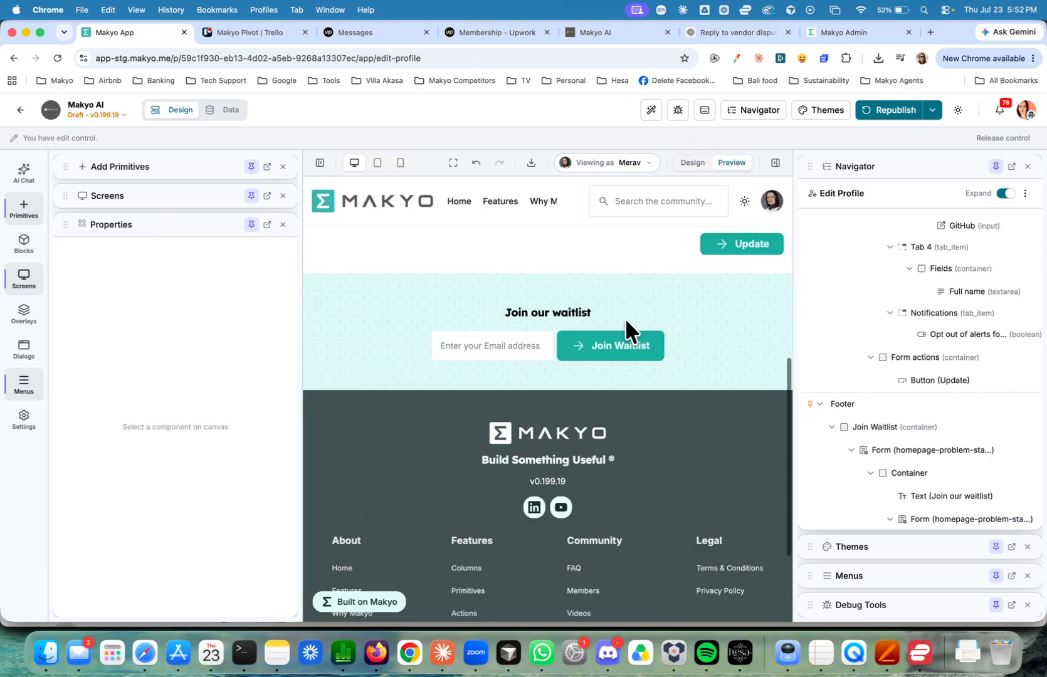
{"action": "scroll", "coordinate": [625, 319], "scroll_direction": "up", "scroll_amount": 2}
{"action": "left_click", "coordinate": [691, 253]}
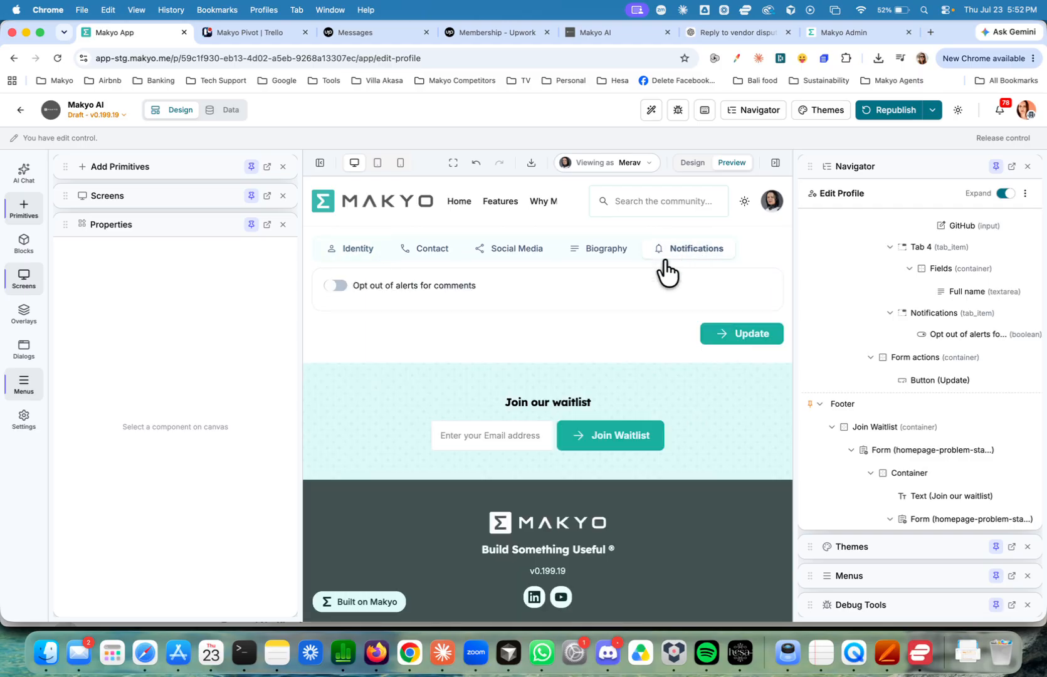